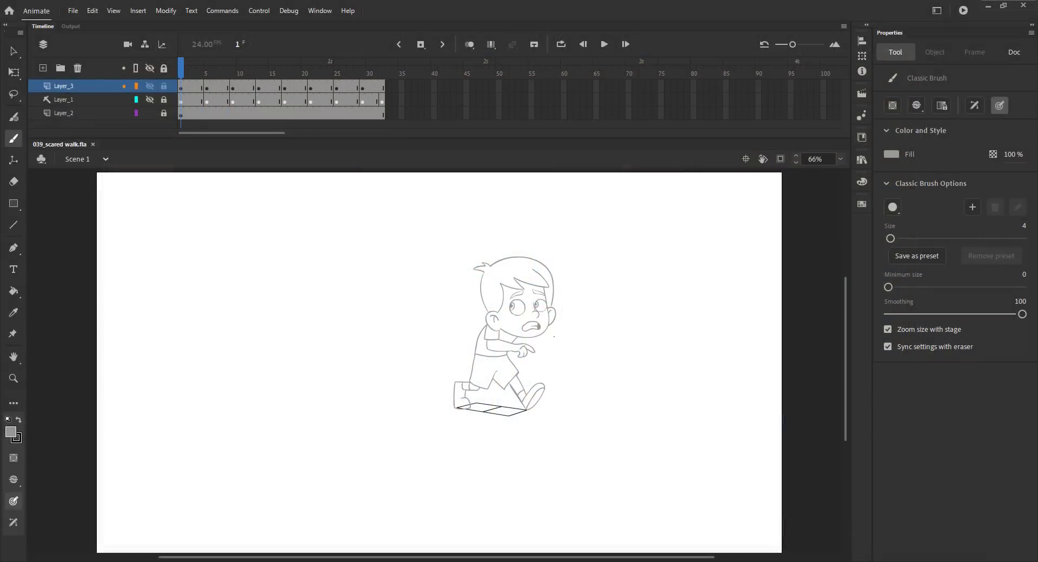
# Step: Copy the head group from the opening pose, paste it in place on a new Layer_3 keyframe at frame 3, and save
pyautogui.press('z')
pyautogui.click(599, 435)
pyautogui.press('v')
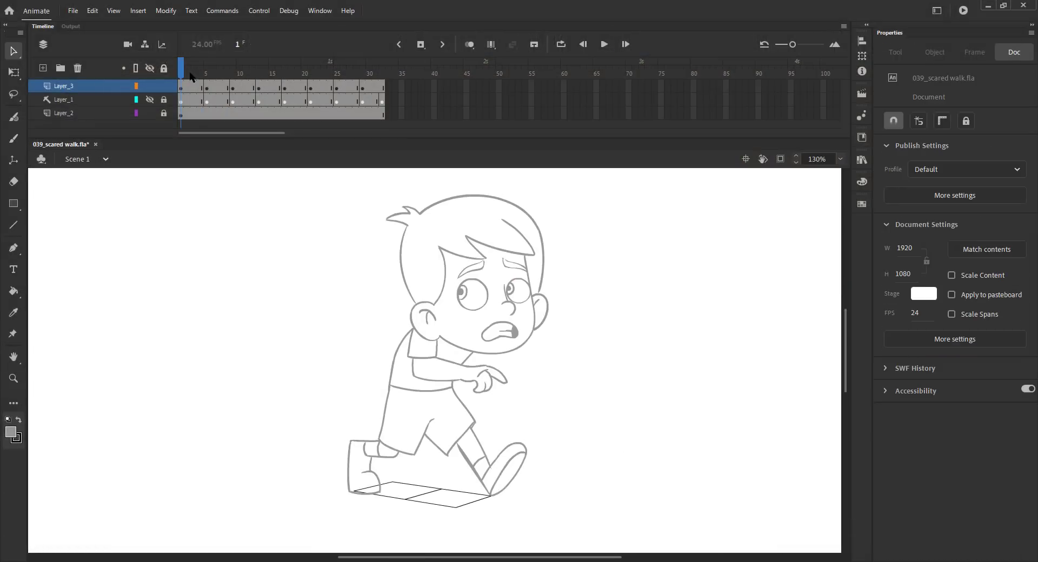
pyautogui.click(188, 75)
pyautogui.hotkey('ctrl', 's')
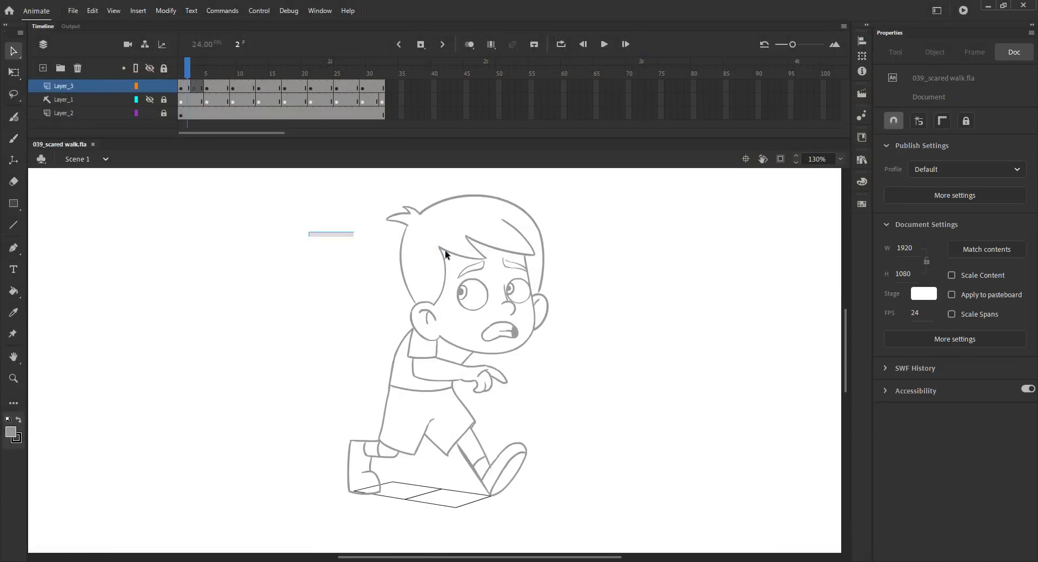
pyautogui.click(444, 254)
pyautogui.hotkey('ctrl', 'c')
pyautogui.click(194, 76)
pyautogui.hotkey('ctrl', 'shift', 'v')
pyautogui.hotkey('ctrl', 's')
# Step: Turn on onion skinning and position the frame 3 head group between the heads of the neighbouring poses
pyautogui.click(469, 46)
pyautogui.press('z')
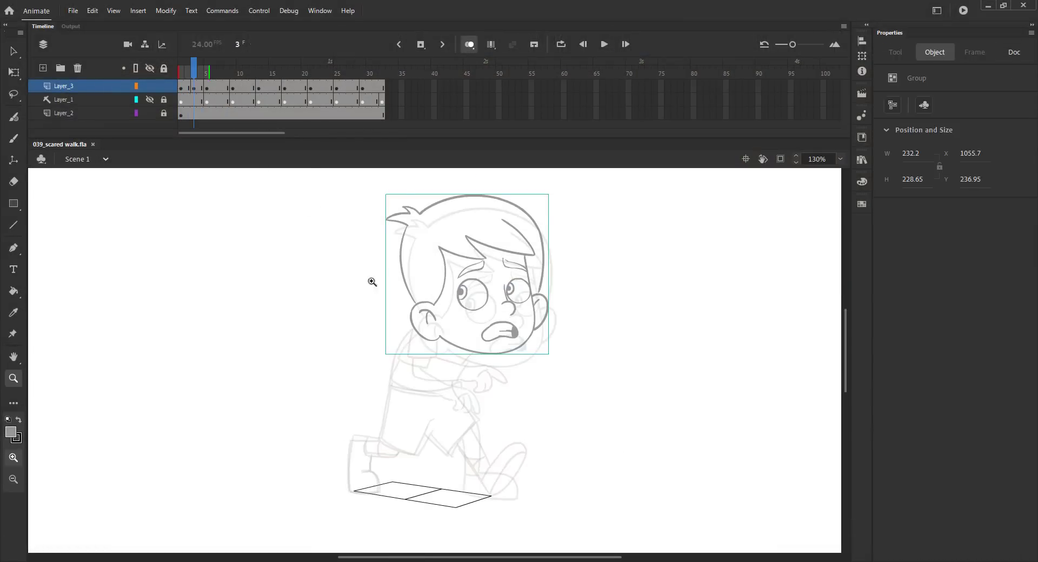
pyautogui.moveTo(321, 187); pyautogui.dragTo(524, 541)
pyautogui.press('b')
pyautogui.hotkey('ctrl', 'shift', 'n')
pyautogui.press('v')
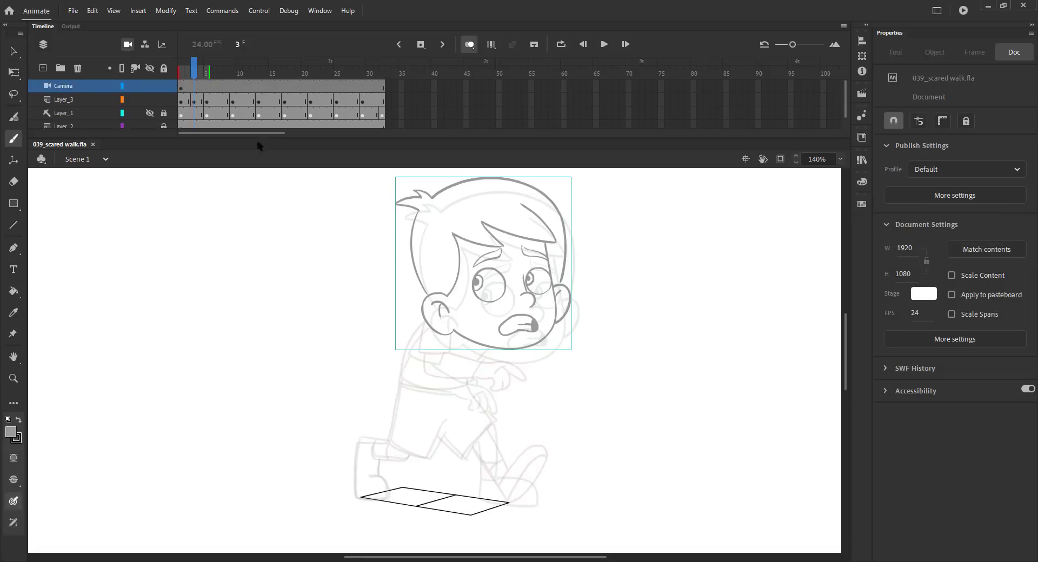
pyautogui.hotkey('ctrl', 'z')
pyautogui.moveTo(411, 238); pyautogui.dragTo(416, 249)
pyautogui.press('Up')
pyautogui.press('Up')
pyautogui.press('Up')
pyautogui.press('Up')
pyautogui.press('Up')
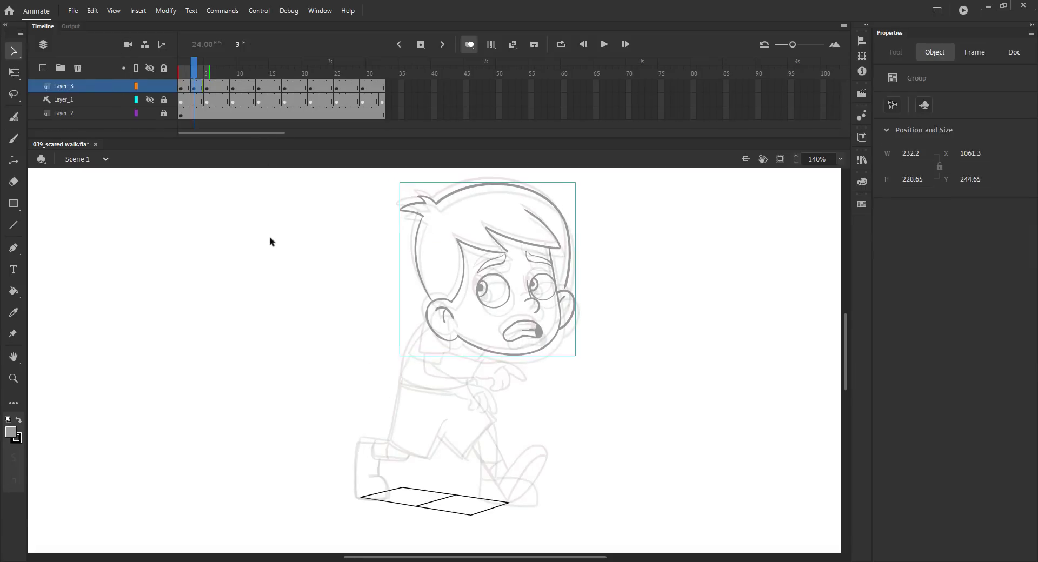
# Step: Check the head's motion without onion skinning and nudge the frame 3 head slightly up and to the right
pyautogui.click(468, 46)
pyautogui.moveTo(194, 69); pyautogui.dragTo(186, 68)
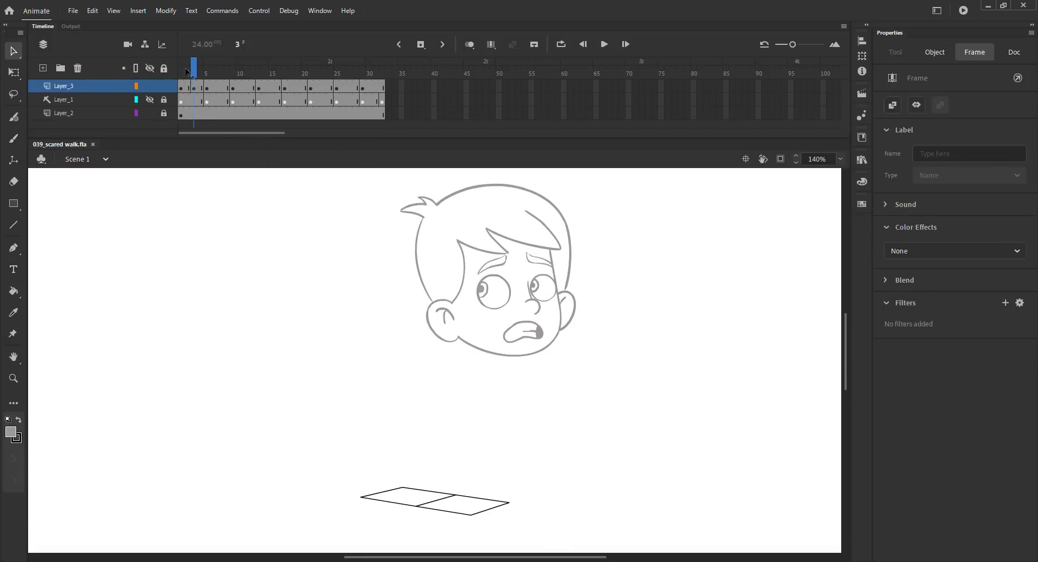
pyautogui.click(469, 45)
pyautogui.click(417, 267)
pyautogui.press('Up')
pyautogui.press('Right')
pyautogui.click(285, 249)
pyautogui.click(469, 45)
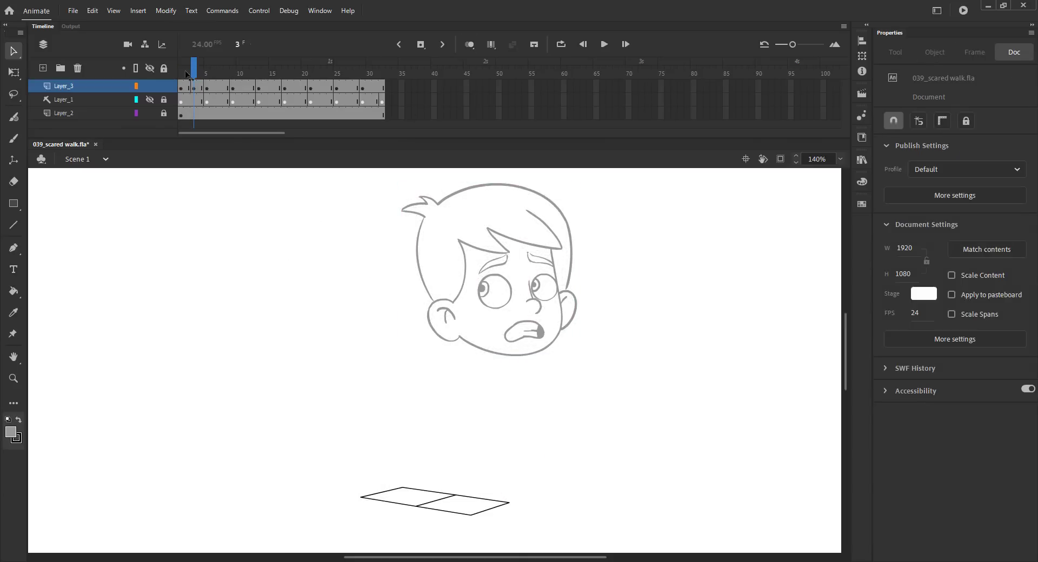
# Step: Recheck the frame 3 head against the neighbouring frames, fine-tune its position with onion skinning on, and save
pyautogui.moveTo(193, 69)
pyautogui.mouseDown()
pyautogui.moveTo(220, 69)
pyautogui.moveTo(193, 69)
pyautogui.mouseUp()
pyautogui.click(454, 211)
pyautogui.click(469, 45)
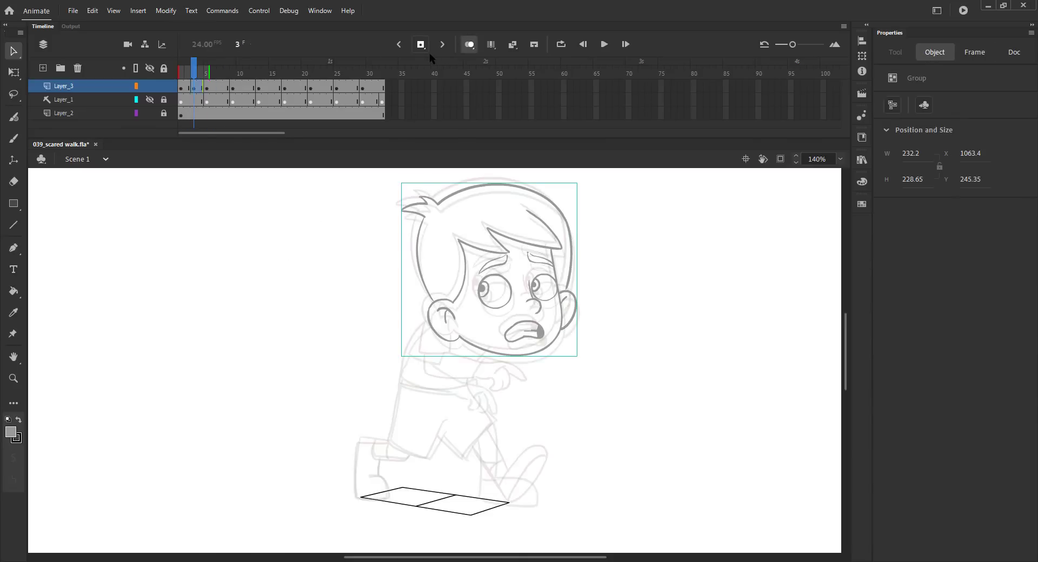
pyautogui.click(256, 202)
pyautogui.hotkey('ctrl', 's')
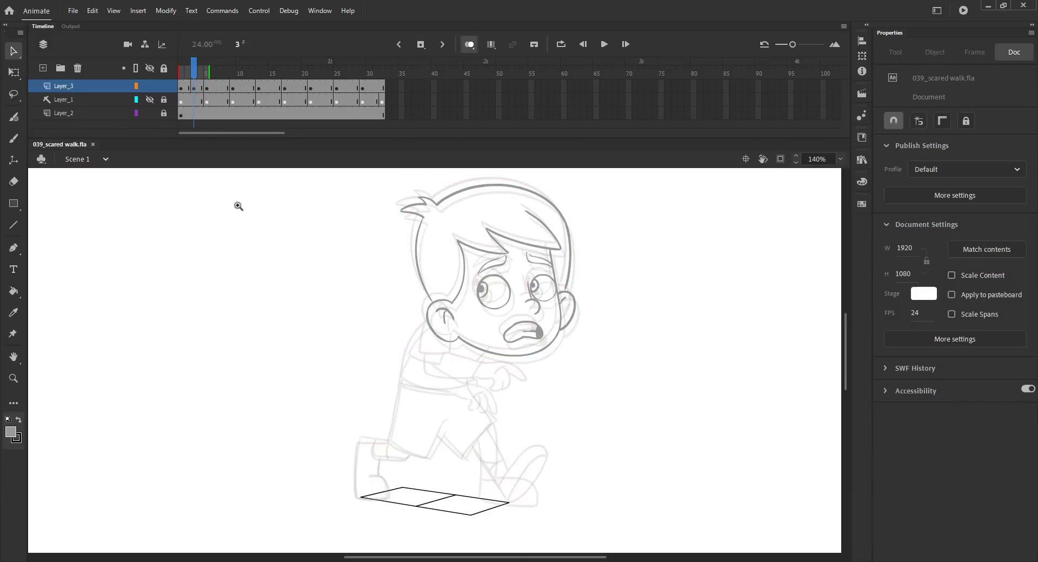
# Step: Draw the boy's back outline on frame 3 with the Classic Brush, from behind the ear down to the shorts hem
pyautogui.press('z')
pyautogui.moveTo(248, 294); pyautogui.dragTo(448, 429)
pyautogui.click(583, 348)
pyautogui.hotkey('ctrl', '-')
pyautogui.press('space')
pyautogui.moveTo(591, 341); pyautogui.dragTo(699, 343)
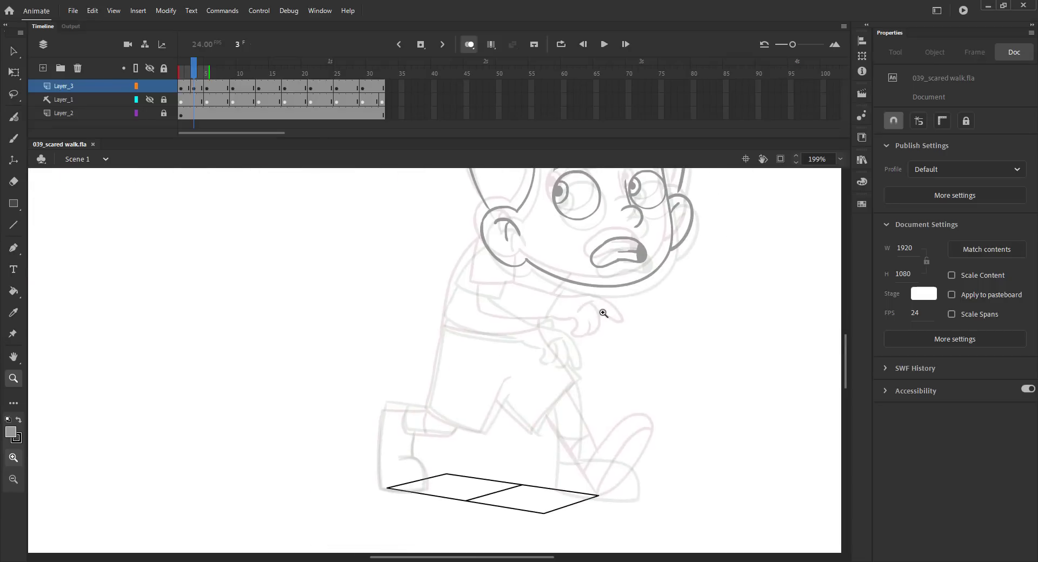
pyautogui.press('b')
pyautogui.moveTo(485, 240); pyautogui.dragTo(460, 277)
pyautogui.moveTo(485, 239)
pyautogui.mouseDown()
pyautogui.moveTo(454, 276)
pyautogui.moveTo(439, 319)
pyautogui.mouseUp()
pyautogui.hotkey('ctrl', 'z')
pyautogui.press('z')
pyautogui.press('b')
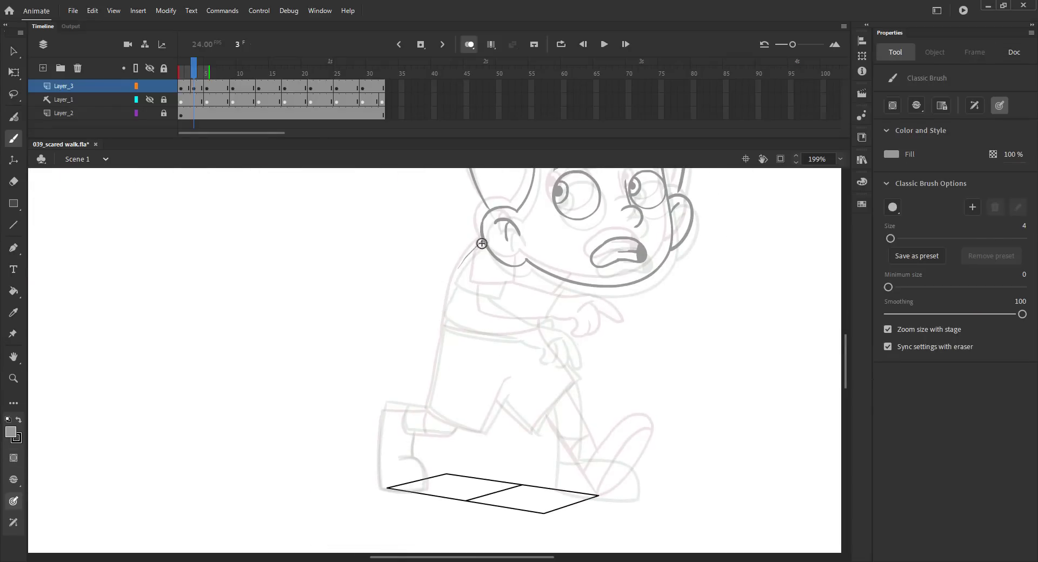
pyautogui.moveTo(481, 242); pyautogui.dragTo(447, 304)
pyautogui.moveTo(434, 375); pyautogui.dragTo(427, 410)
# Step: Draw the chest line, the front edges of the shorts and the outline of the front leg on frame 3
pyautogui.moveTo(567, 279)
pyautogui.mouseDown()
pyautogui.moveTo(546, 332)
pyautogui.moveTo(575, 387)
pyautogui.moveTo(585, 454)
pyautogui.mouseUp()
pyautogui.moveTo(499, 397); pyautogui.dragTo(533, 427)
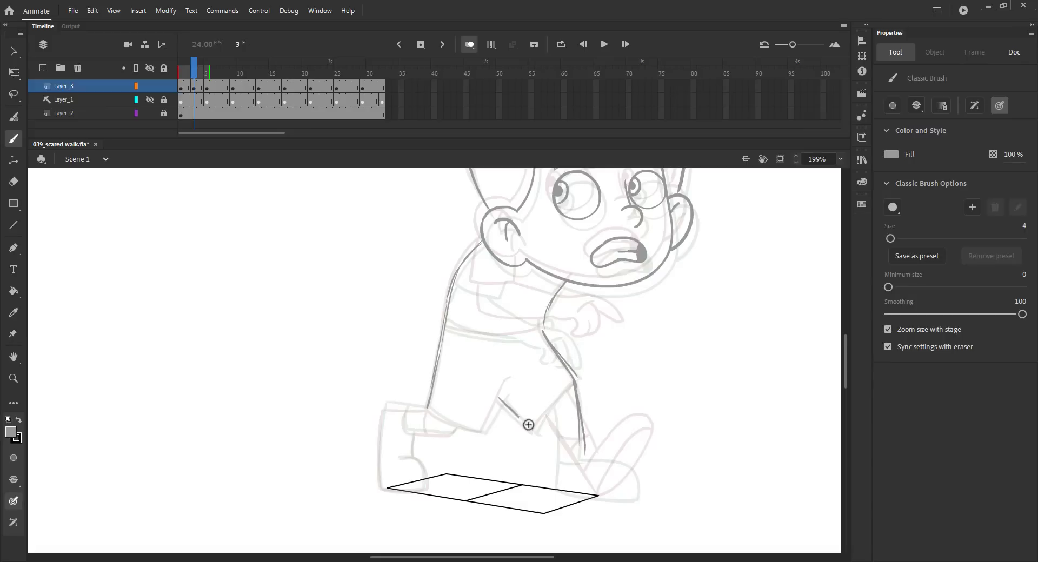
pyautogui.moveTo(574, 385)
pyautogui.mouseDown()
pyautogui.moveTo(537, 428)
pyautogui.moveTo(568, 493)
pyautogui.mouseUp()
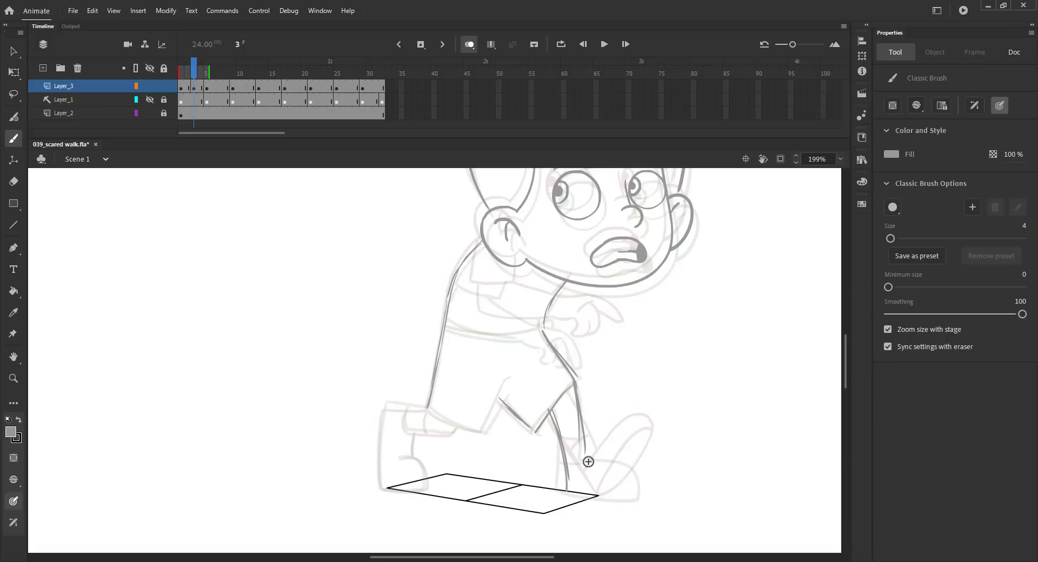
# Step: Draw the sock bands and shoe on the front leg of frame 3, and save
pyautogui.moveTo(562, 445); pyautogui.dragTo(578, 441)
pyautogui.hotkey('ctrl', 'z')
pyautogui.moveTo(562, 446)
pyautogui.mouseDown()
pyautogui.moveTo(586, 437)
pyautogui.moveTo(595, 458)
pyautogui.moveTo(654, 479)
pyautogui.mouseUp()
pyautogui.moveTo(567, 491); pyautogui.dragTo(585, 495)
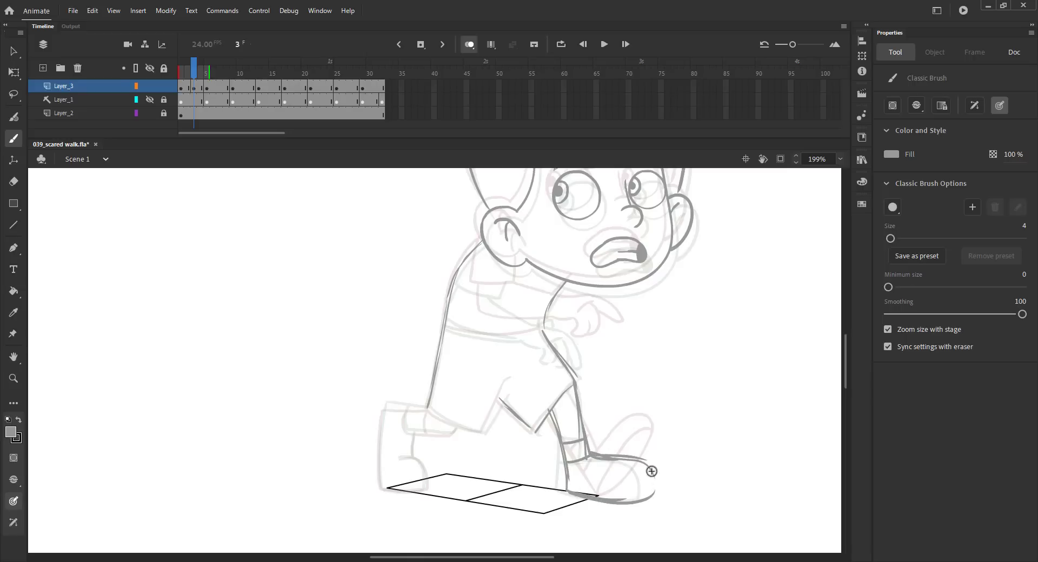
pyautogui.hotkey('ctrl', 's')
# Step: Draw the waistline, rear shorts hem, rear sock and rear shoe on frame 3, compare with frame 5, and save
pyautogui.moveTo(444, 327); pyautogui.dragTo(497, 334)
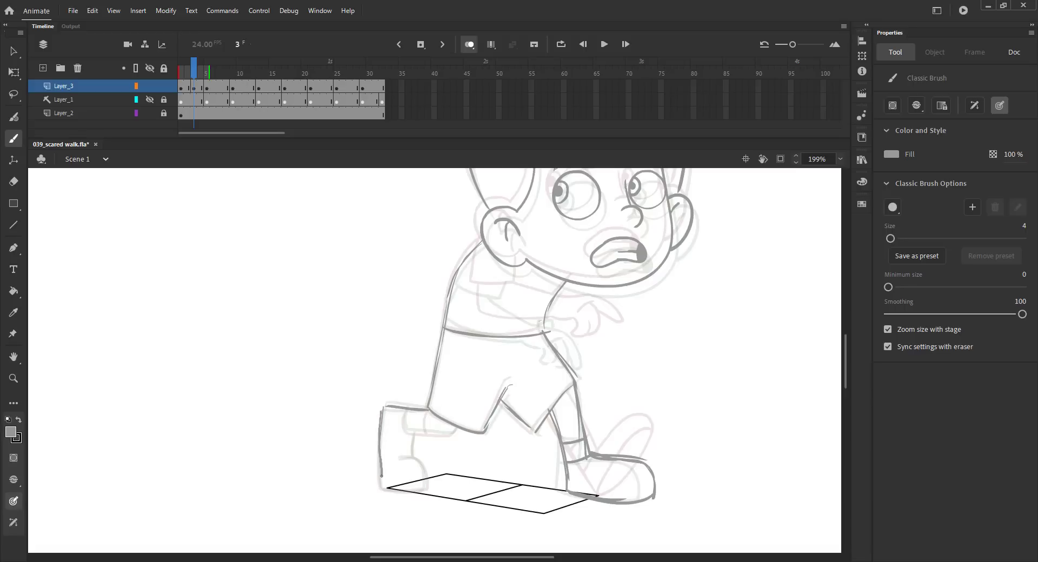
pyautogui.moveTo(421, 426); pyautogui.dragTo(411, 456)
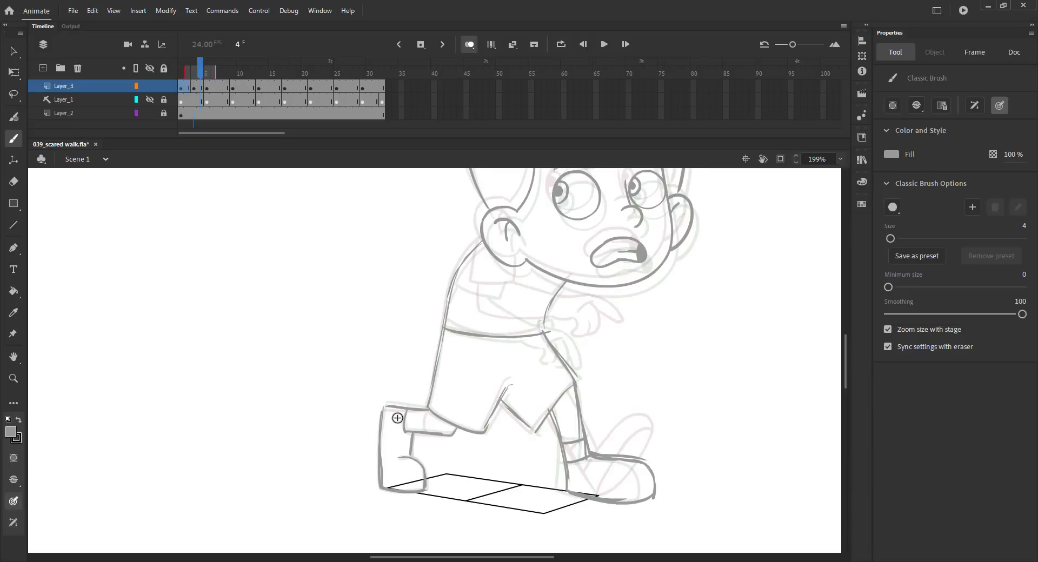
pyautogui.press('.')
pyautogui.press('.')
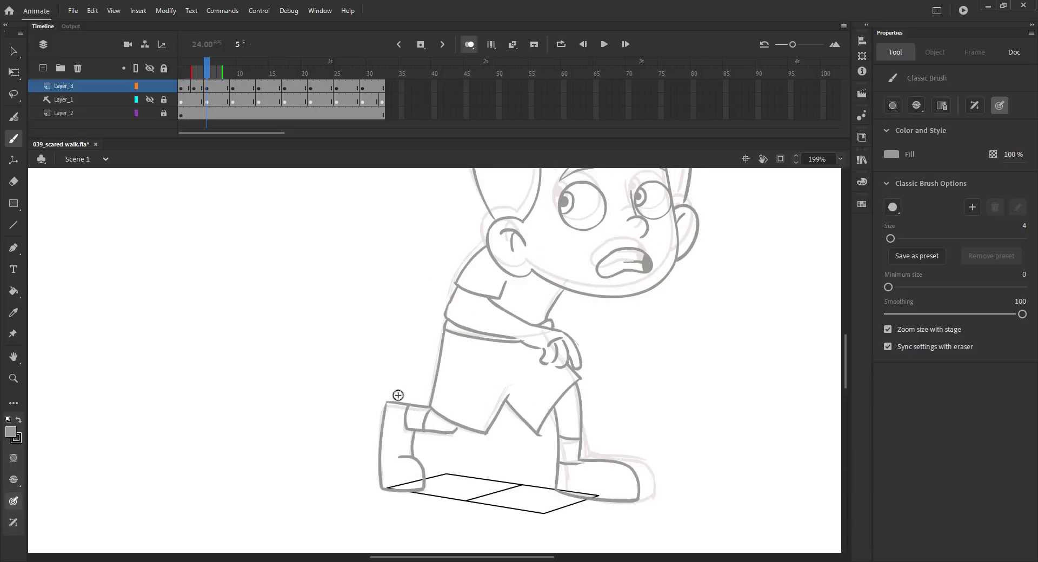
pyautogui.hotkey('ctrl', 's')
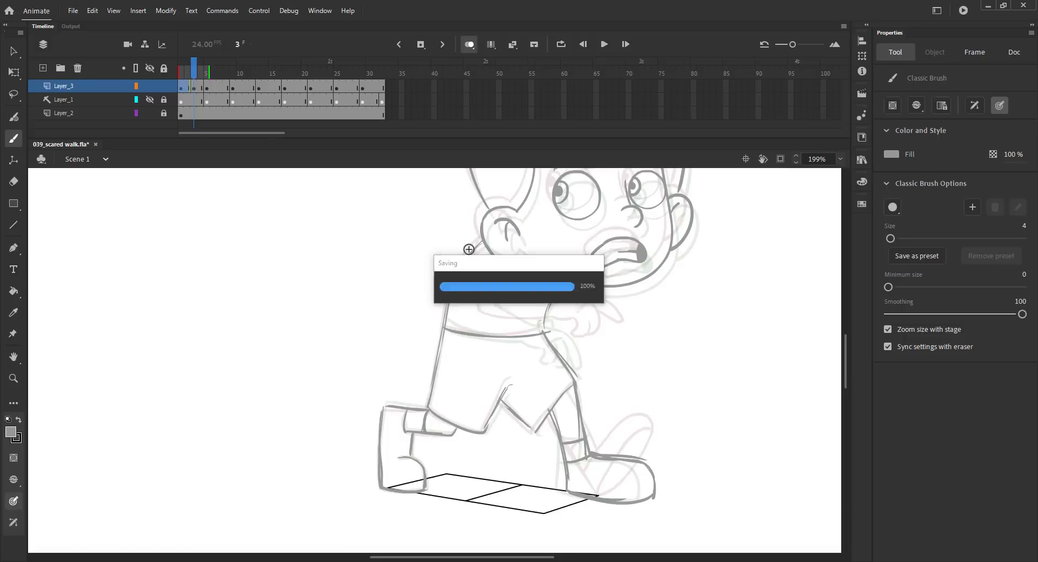
# Step: Draw the short sleeve, forearm and pointing hand of the in-between pose, and save
pyautogui.press('.')
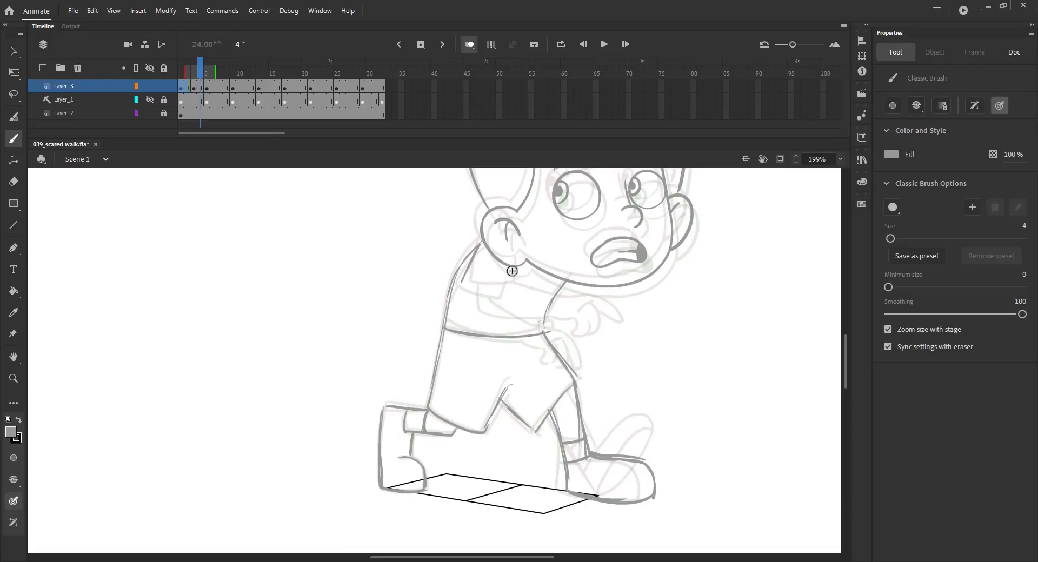
pyautogui.moveTo(512, 270)
pyautogui.mouseDown()
pyautogui.moveTo(507, 294)
pyautogui.moveTo(462, 287)
pyautogui.moveTo(492, 271)
pyautogui.moveTo(486, 238)
pyautogui.moveTo(498, 232)
pyautogui.moveTo(478, 247)
pyautogui.moveTo(454, 313)
pyautogui.moveTo(522, 310)
pyautogui.moveTo(544, 314)
pyautogui.moveTo(460, 319)
pyautogui.moveTo(551, 329)
pyautogui.moveTo(557, 312)
pyautogui.moveTo(583, 313)
pyautogui.moveTo(575, 342)
pyautogui.mouseUp()
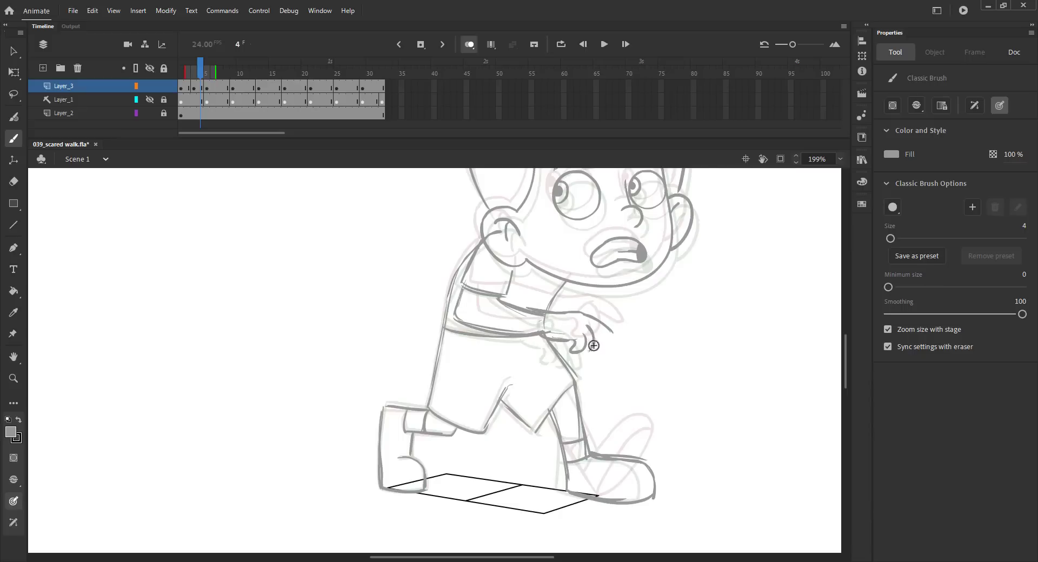
pyautogui.hotkey('ctrl', 's')
# Step: Compare the in-between with its neighbouring frames, and adjust the lassoed front shoe on frame 3 with Free Transform
pyautogui.hotkey('ctrl', '2')
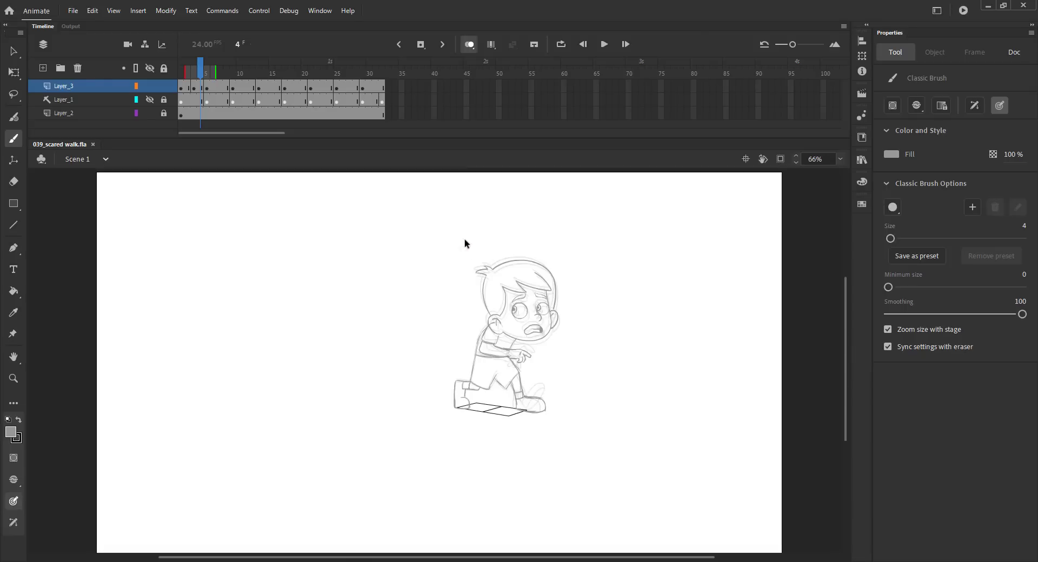
pyautogui.click(469, 45)
pyautogui.click(193, 86)
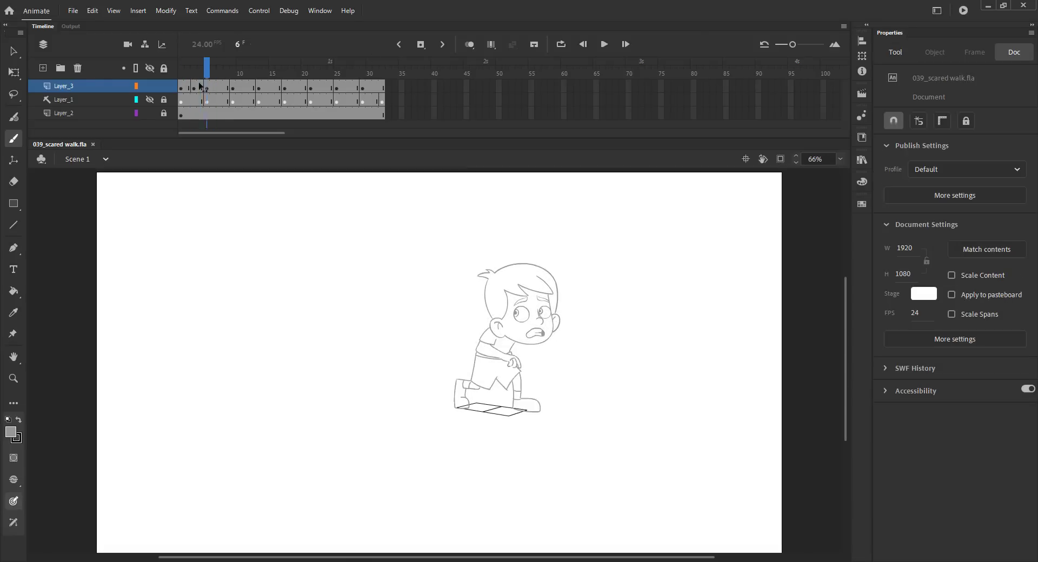
pyautogui.click(199, 86)
pyautogui.click(194, 86)
pyautogui.click(469, 45)
pyautogui.press('z')
pyautogui.moveTo(426, 369); pyautogui.dragTo(588, 443)
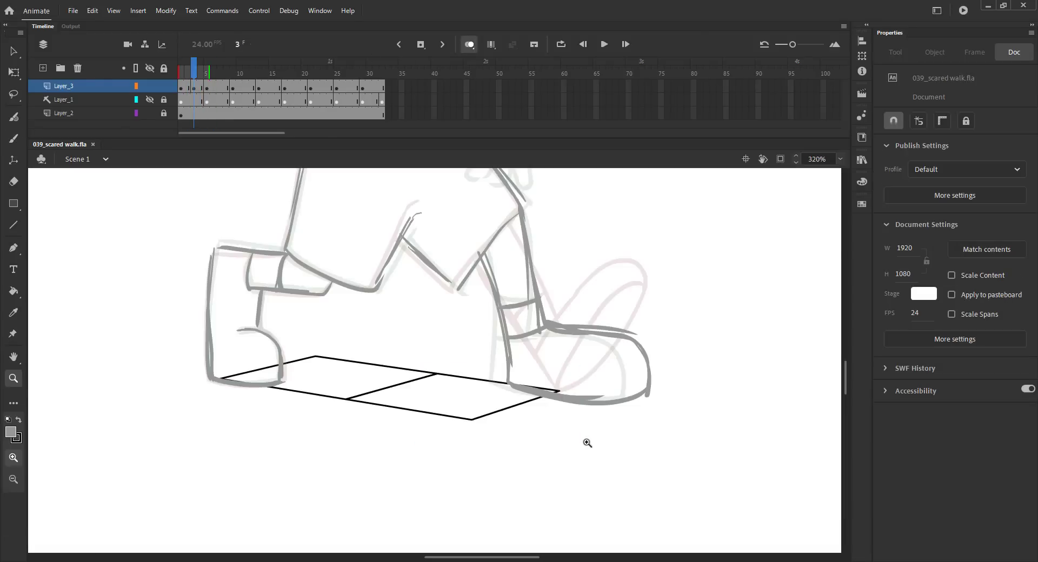
pyautogui.press('l')
pyautogui.moveTo(549, 342)
pyautogui.mouseDown()
pyautogui.moveTo(647, 349)
pyautogui.moveTo(546, 337)
pyautogui.moveTo(651, 394)
pyautogui.moveTo(546, 335)
pyautogui.moveTo(598, 324)
pyautogui.mouseUp()
pyautogui.press('w')
pyautogui.press('q')
pyautogui.click(586, 297)
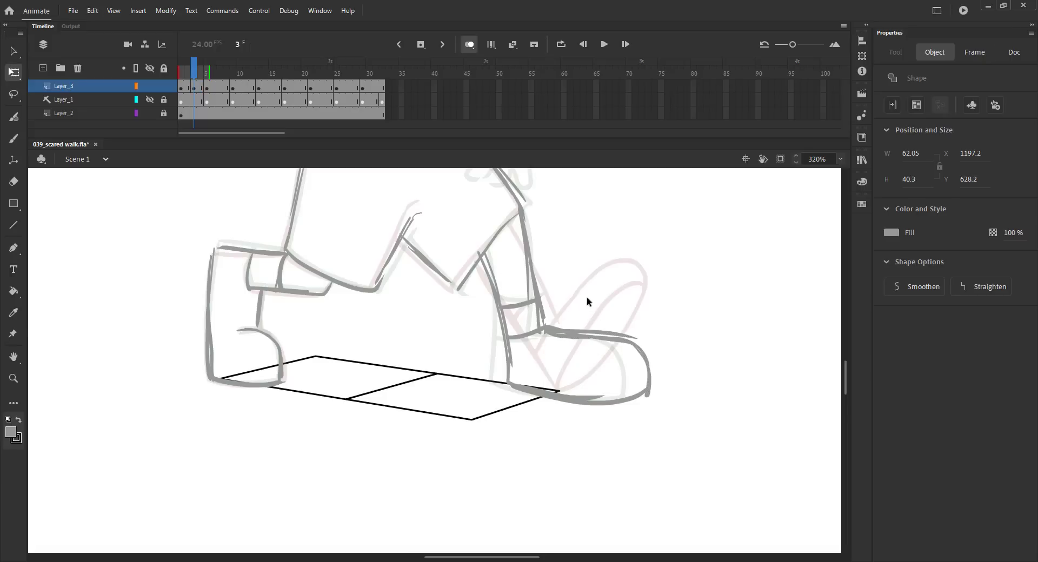
# Step: Scrub through the first poses with onion skinning off and insert a blank keyframe at frame 7 of Layer_3
pyautogui.press('b')
pyautogui.hotkey('ctrl', '2')
pyautogui.click(470, 45)
pyautogui.moveTo(194, 74)
pyautogui.mouseDown()
pyautogui.moveTo(182, 74)
pyautogui.moveTo(227, 75)
pyautogui.moveTo(203, 76)
pyautogui.moveTo(215, 76)
pyautogui.mouseUp()
pyautogui.click(221, 88)
pyautogui.press('F7')
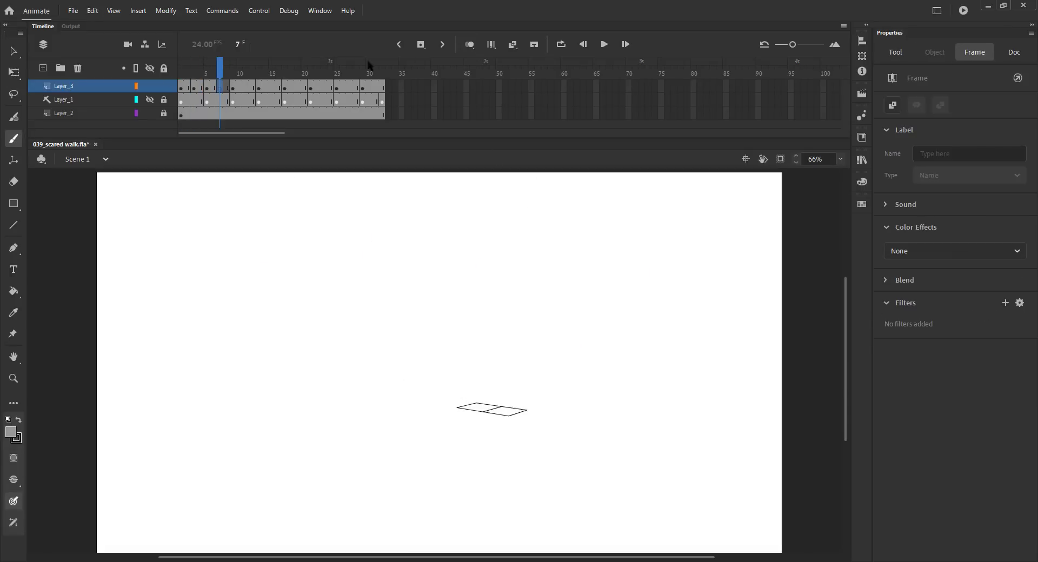
# Step: Turn on onion skinning, copy the head group from frame 6 and paste it in place on frame 7
pyautogui.click(470, 46)
pyautogui.press('v')
pyautogui.click(515, 287)
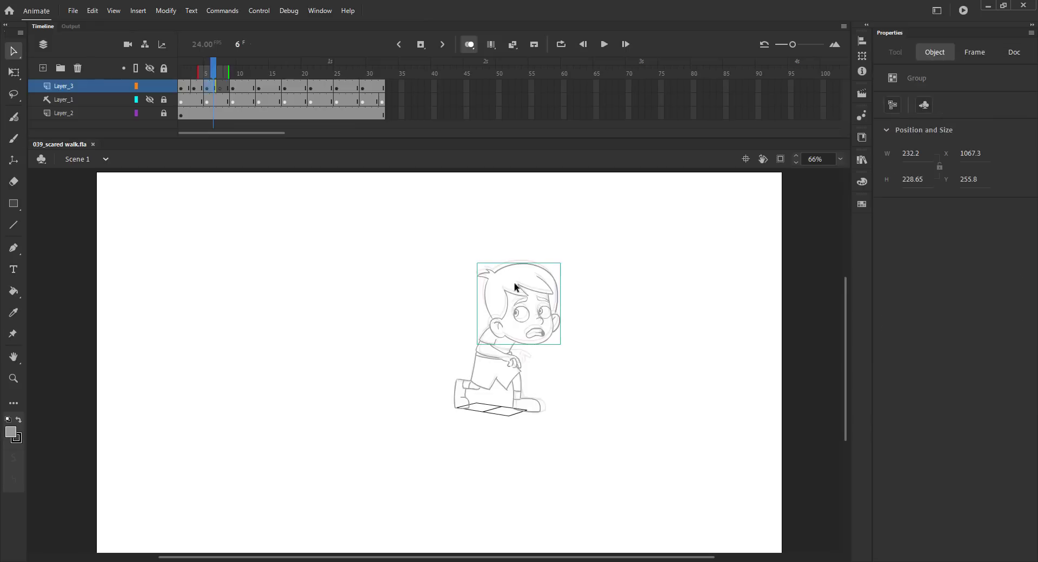
pyautogui.click(219, 75)
pyautogui.hotkey('ctrl', 'shift', 'v')
# Step: Move the frame 7 head group up and to the left, between the heads of the neighbouring poses
pyautogui.hotkey('ctrl', 'space')
pyautogui.moveTo(415, 250); pyautogui.dragTo(599, 449)
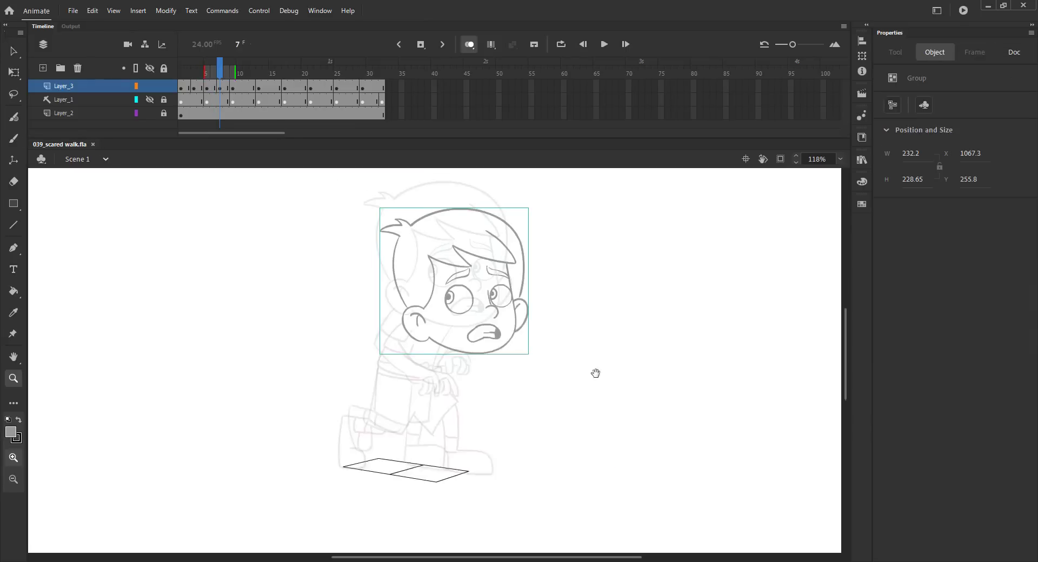
pyautogui.moveTo(595, 373); pyautogui.dragTo(610, 391)
pyautogui.hotkey('shift', 'Left')
pyautogui.hotkey('shift', 'Left')
pyautogui.hotkey('shift', 'Up')
pyautogui.hotkey('shift', 'Up')
pyautogui.hotkey('shift', 'Up')
pyautogui.hotkey('shift', 'Up')
pyautogui.hotkey('shift', 'Down')
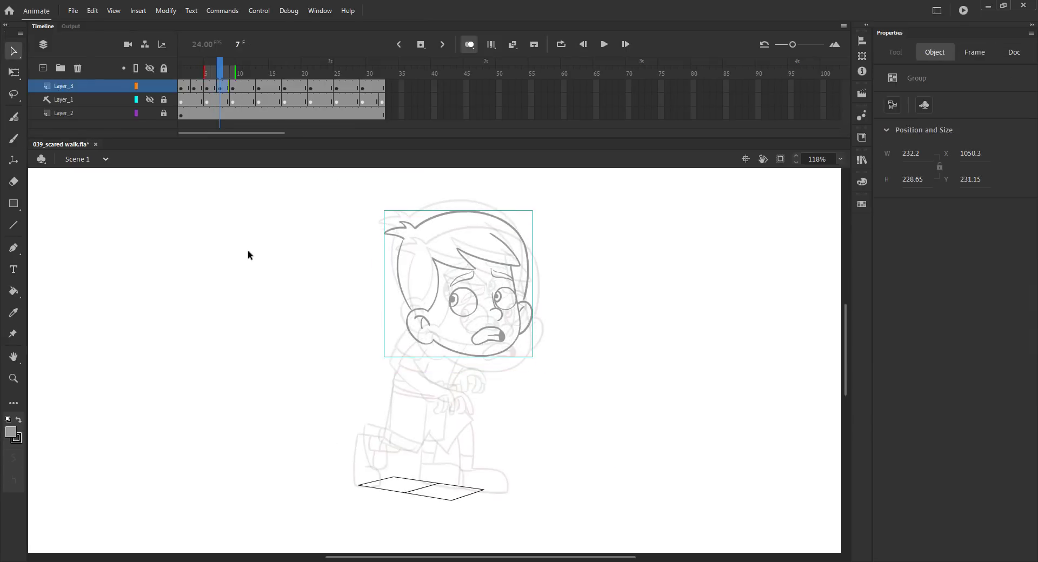
pyautogui.hotkey('shift', 'Down')
pyautogui.hotkey('shift', 'Right')
pyautogui.hotkey('shift', 'Up')
pyautogui.click(239, 283)
# Step: Check the head's motion through frame 12, nudge the frame 7 head left and slightly down, and save
pyautogui.hotkey('alt', 'shift', 'o')
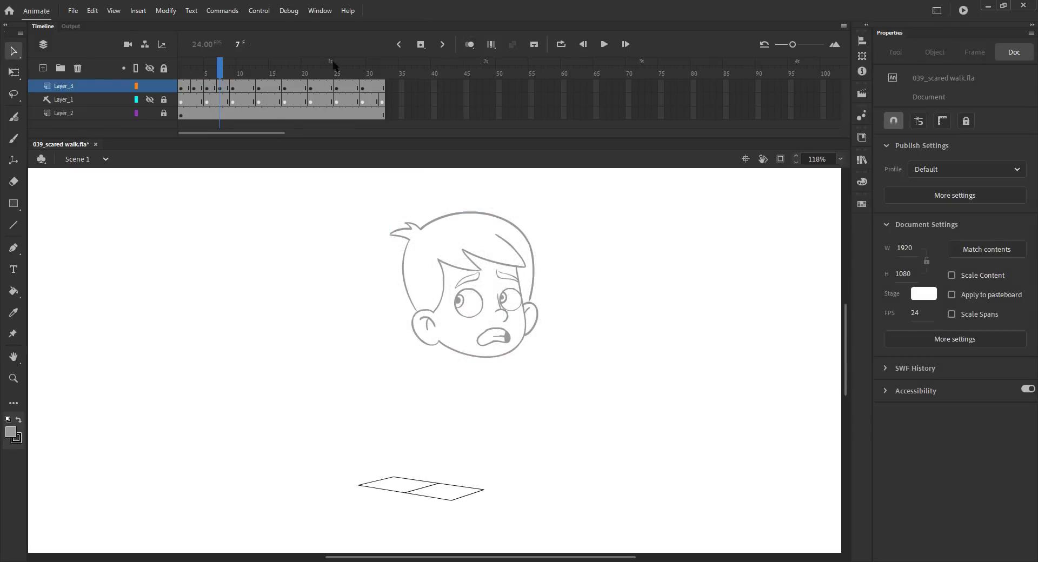
pyautogui.moveTo(219, 76); pyautogui.dragTo(250, 76)
pyautogui.click(470, 46)
pyautogui.click(452, 263)
pyautogui.press('Left')
pyautogui.press('Left')
pyautogui.press('Left')
pyautogui.press('Left')
pyautogui.press('Down')
pyautogui.click(366, 243)
pyautogui.click(470, 51)
pyautogui.hotkey('ctrl', 's')
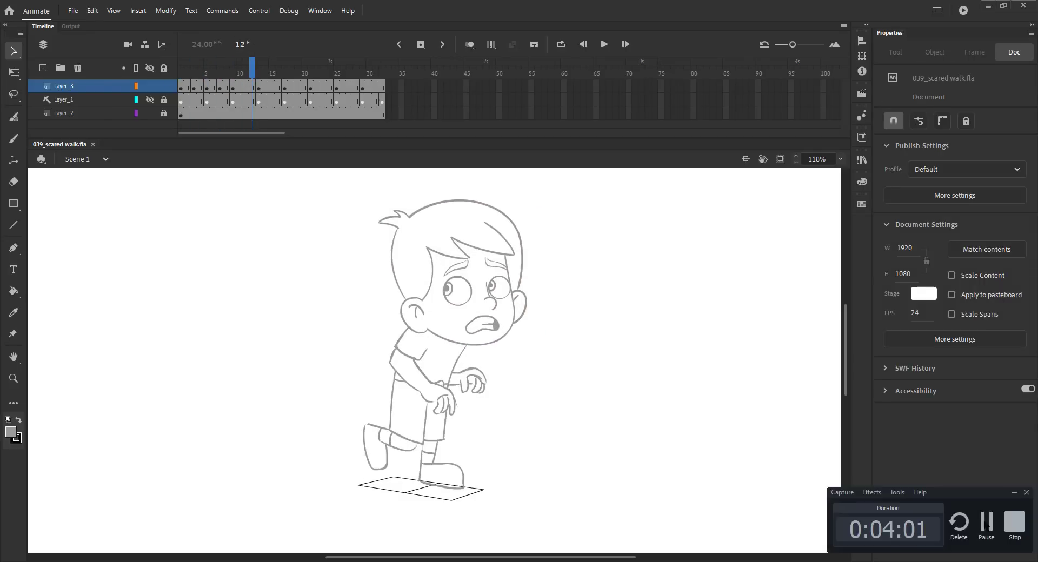
# Step: Draw the back, chest line and waistline of the frame 7 pose with the Classic Brush, using onion skinning
pyautogui.click(219, 74)
pyautogui.click(469, 45)
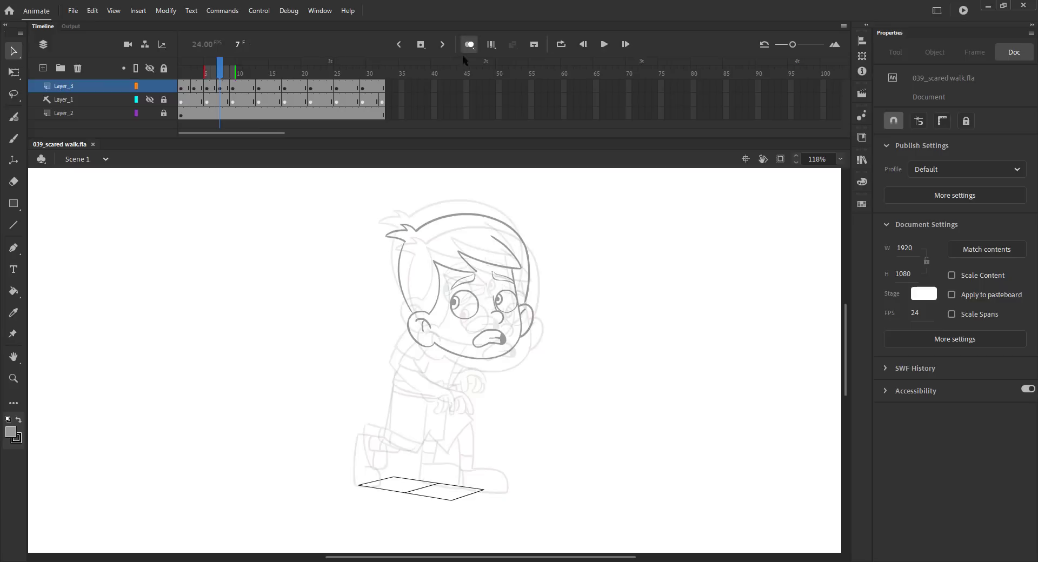
pyautogui.press('z')
pyautogui.moveTo(281, 308); pyautogui.dragTo(558, 546)
pyautogui.press('b')
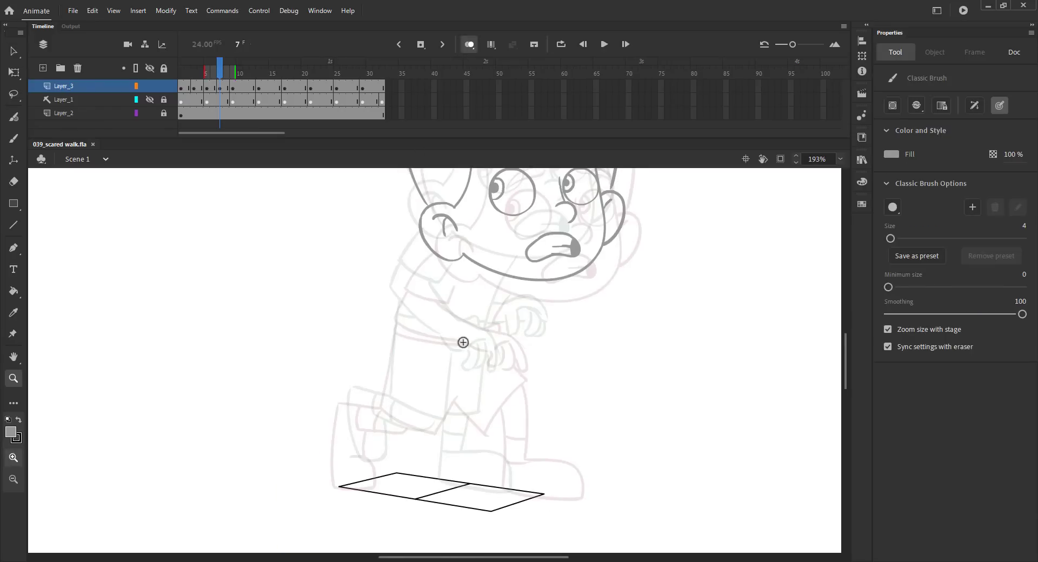
pyautogui.moveTo(403, 284)
pyautogui.mouseDown()
pyautogui.moveTo(434, 239)
pyautogui.moveTo(386, 396)
pyautogui.mouseUp()
pyautogui.moveTo(400, 330); pyautogui.dragTo(487, 344)
pyautogui.moveTo(487, 325)
pyautogui.mouseDown()
pyautogui.moveTo(519, 269)
pyautogui.moveTo(478, 374)
pyautogui.mouseUp()
pyautogui.moveTo(221, 75)
pyautogui.mouseDown()
pyautogui.moveTo(233, 75)
pyautogui.moveTo(221, 81)
pyautogui.mouseUp()
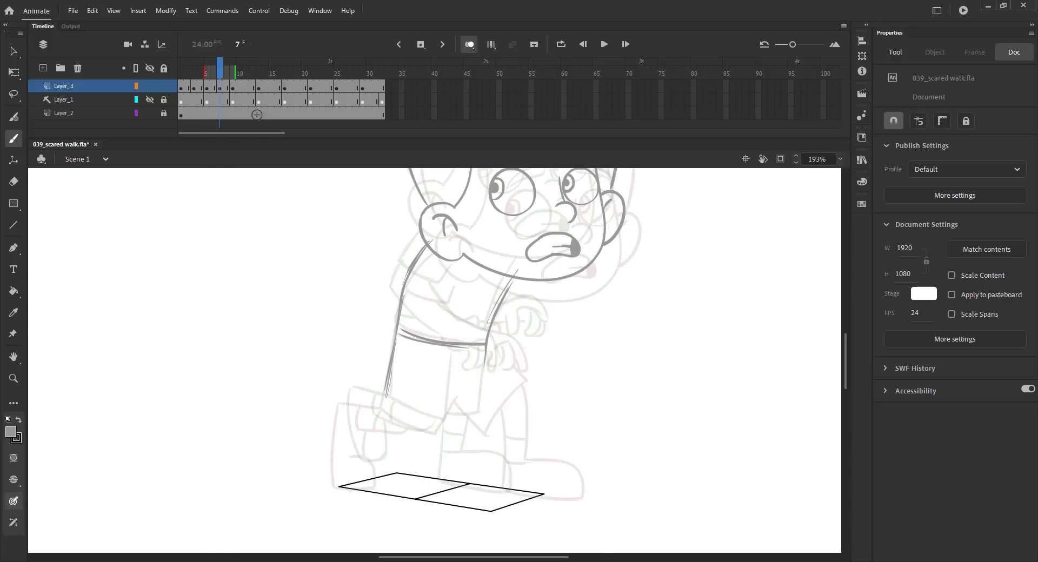
# Step: Draw the front shorts leg, the front leg with its sock band, and the front shoe on frame 7
pyautogui.moveTo(485, 344)
pyautogui.mouseDown()
pyautogui.moveTo(502, 407)
pyautogui.moveTo(461, 425)
pyautogui.moveTo(477, 426)
pyautogui.moveTo(477, 416)
pyautogui.moveTo(477, 489)
pyautogui.moveTo(509, 458)
pyautogui.moveTo(551, 491)
pyautogui.moveTo(497, 492)
pyautogui.mouseUp()
pyautogui.hotkey('ctrl', 'z')
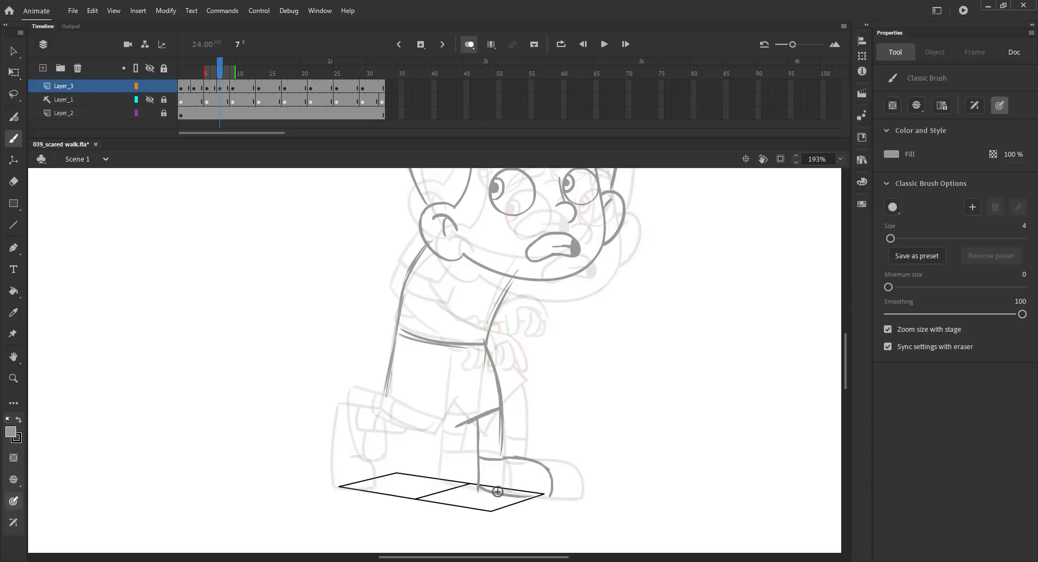
pyautogui.moveTo(480, 436); pyautogui.dragTo(499, 435)
# Step: Draw the rear shorts leg, the raised rear leg with its sock, and the rear shoe on frame 7
pyautogui.moveTo(456, 380)
pyautogui.mouseDown()
pyautogui.moveTo(429, 424)
pyautogui.moveTo(341, 402)
pyautogui.moveTo(343, 466)
pyautogui.mouseUp()
pyautogui.moveTo(362, 401)
pyautogui.mouseDown()
pyautogui.moveTo(358, 431)
pyautogui.moveTo(368, 431)
pyautogui.mouseUp()
pyautogui.moveTo(368, 431); pyautogui.dragTo(419, 433)
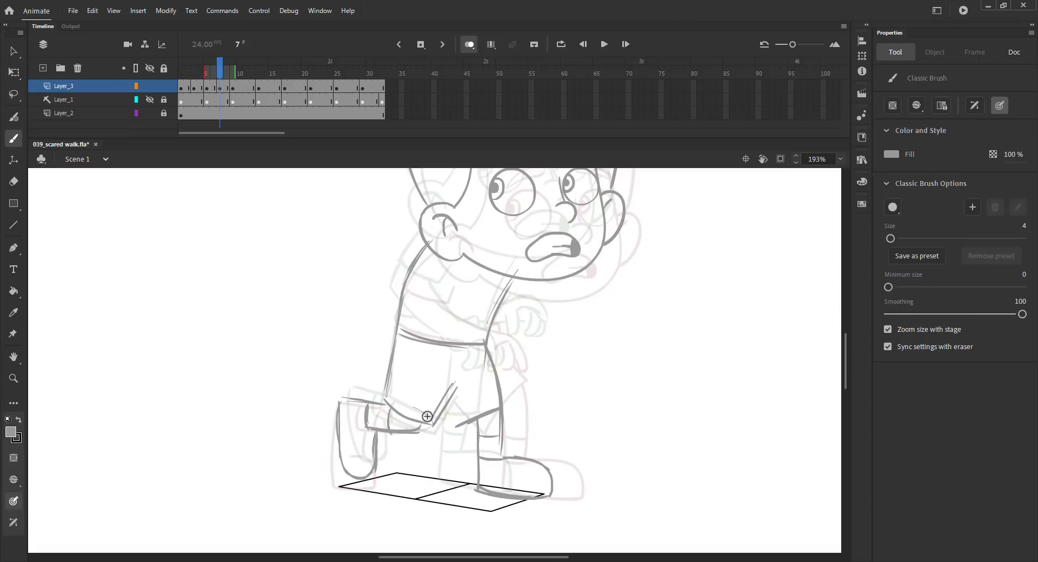
# Step: Draw the near arm's sleeve and rough in the forearm on frame 7, and save
pyautogui.moveTo(410, 265); pyautogui.dragTo(398, 282)
pyautogui.moveTo(436, 294); pyautogui.dragTo(417, 290)
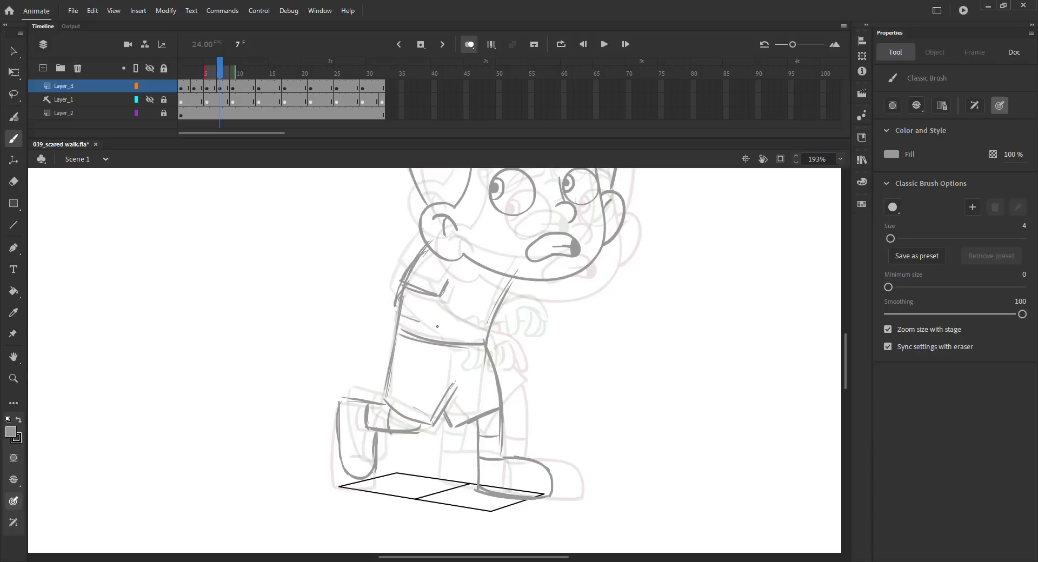
pyautogui.moveTo(402, 324); pyautogui.dragTo(464, 331)
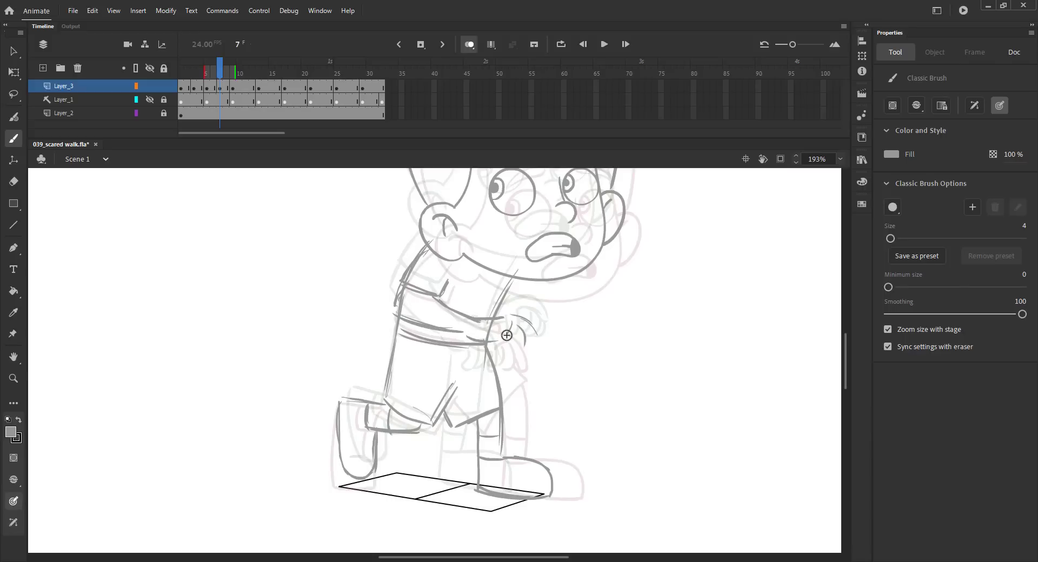
pyautogui.hotkey('ctrl', 's')
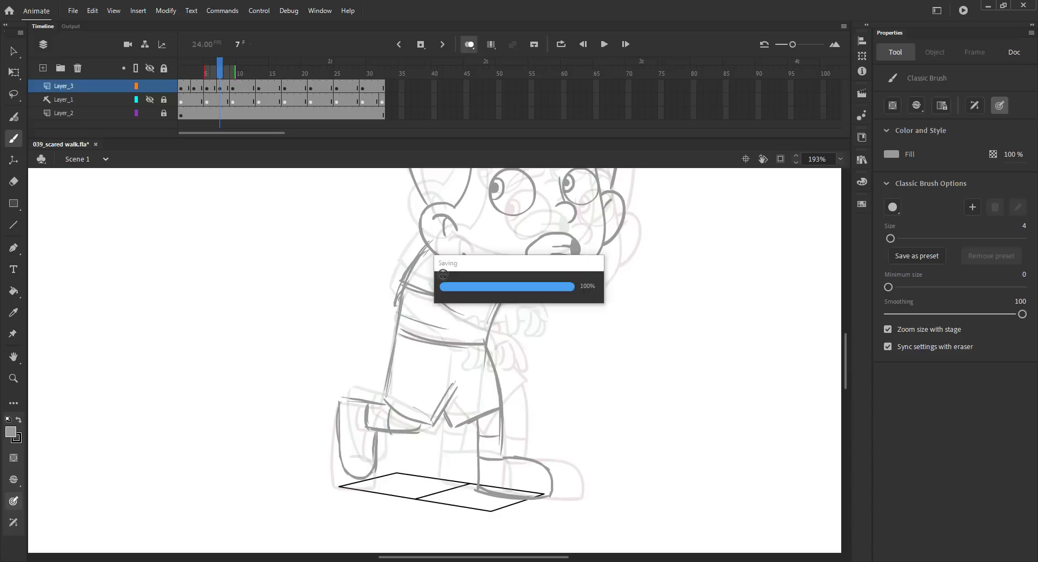
pyautogui.moveTo(225, 78)
pyautogui.mouseDown()
pyautogui.moveTo(208, 78)
pyautogui.moveTo(240, 77)
pyautogui.moveTo(220, 77)
pyautogui.mouseUp()
# Step: Draw the near forearm and its drooping hand on frame 7, and compare the pose with the neighbouring frames
pyautogui.moveTo(436, 296); pyautogui.dragTo(453, 312)
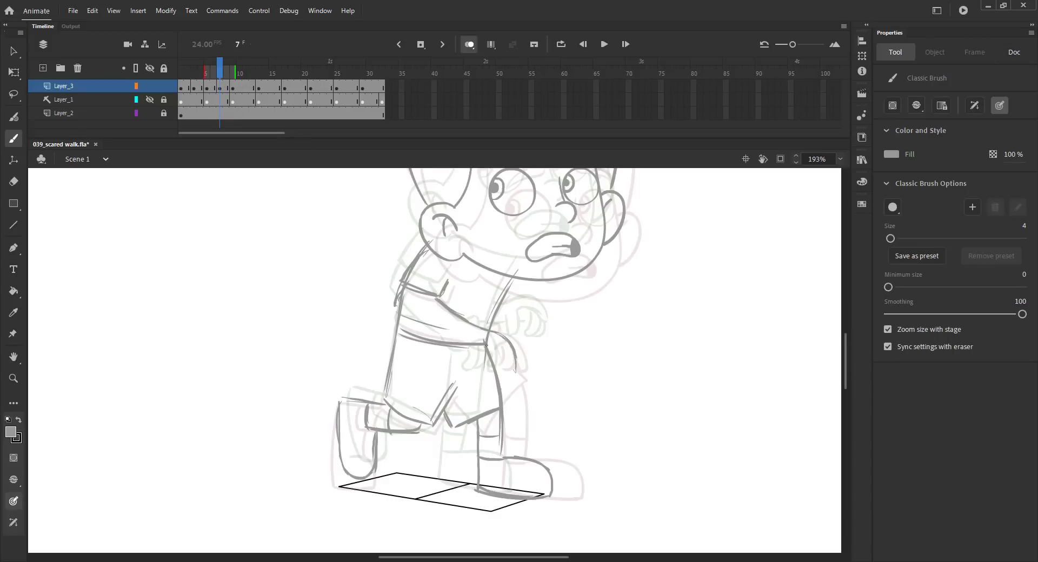
pyautogui.moveTo(504, 339)
pyautogui.mouseDown()
pyautogui.moveTo(481, 348)
pyautogui.moveTo(491, 351)
pyautogui.moveTo(482, 365)
pyautogui.moveTo(516, 367)
pyautogui.mouseUp()
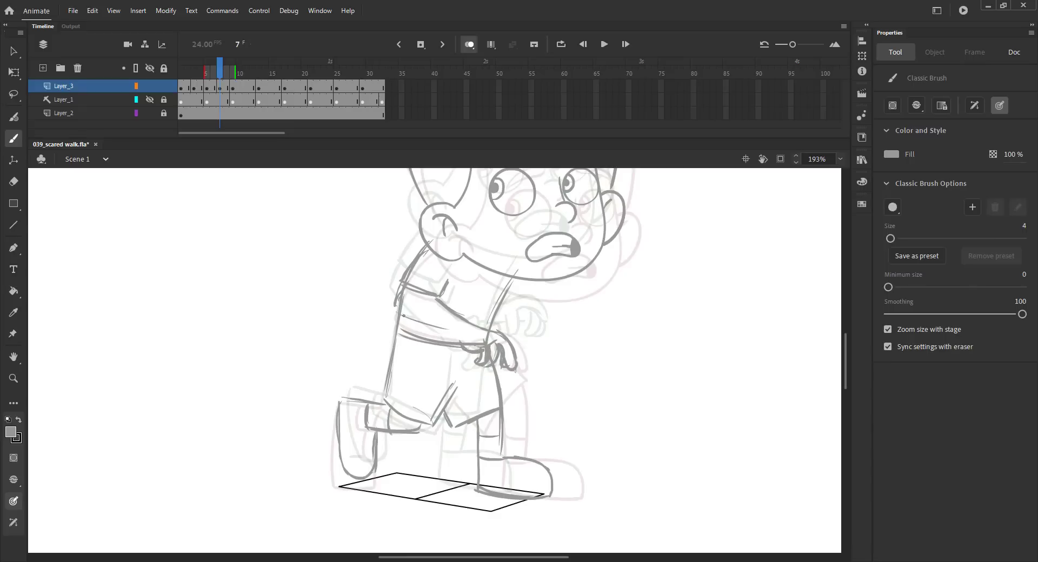
pyautogui.moveTo(403, 315); pyautogui.dragTo(472, 346)
pyautogui.press(',')
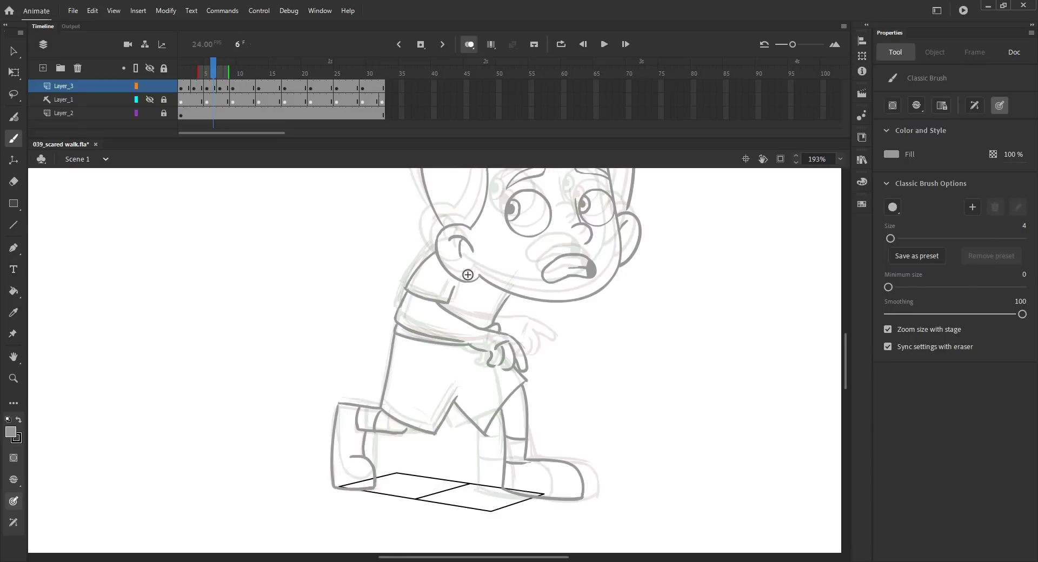
pyautogui.press('.')
pyautogui.press('.')
pyautogui.press(',')
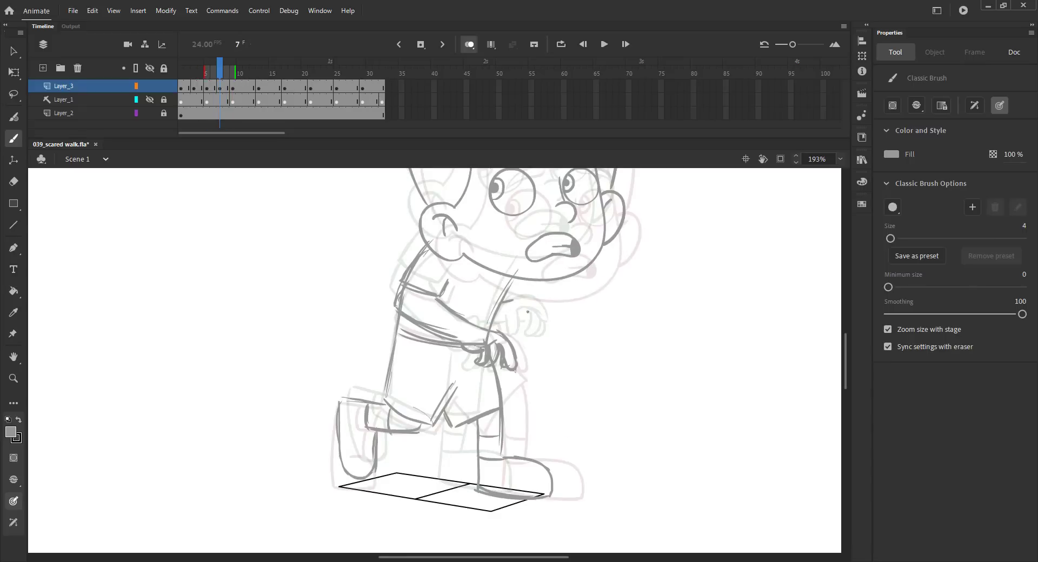
# Step: Draw the far hand in front of the chest on frame 7, save, and check the motion without onion skinning
pyautogui.moveTo(505, 317)
pyautogui.mouseDown()
pyautogui.moveTo(525, 316)
pyautogui.moveTo(533, 326)
pyautogui.moveTo(510, 327)
pyautogui.mouseUp()
pyautogui.hotkey('ctrl', 's')
pyautogui.hotkey('ctrl', '2')
pyautogui.click(470, 44)
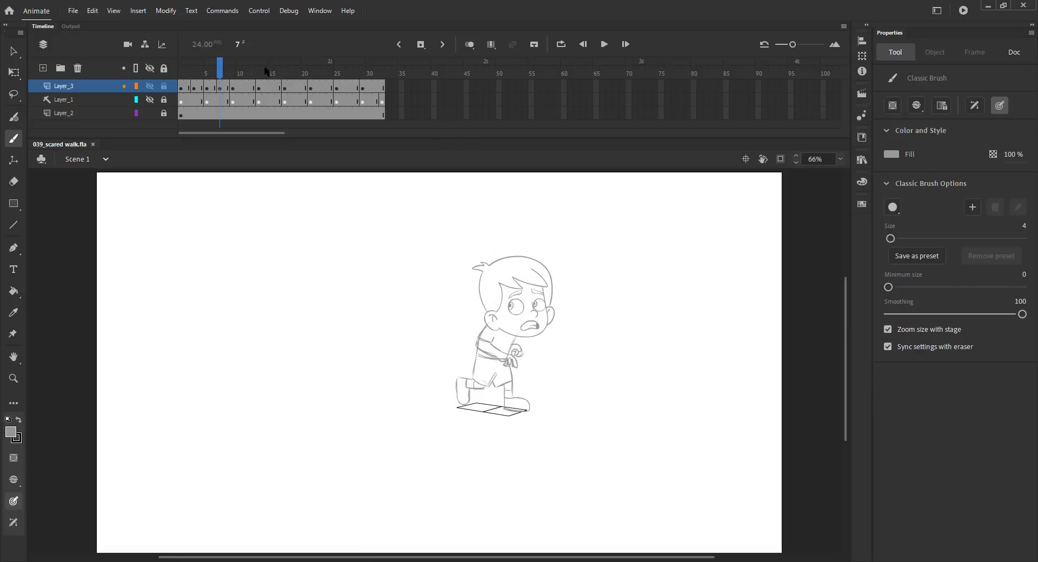
pyautogui.moveTo(211, 74)
pyautogui.mouseDown()
pyautogui.moveTo(255, 86)
pyautogui.moveTo(199, 91)
pyautogui.moveTo(236, 96)
pyautogui.moveTo(213, 84)
pyautogui.moveTo(238, 84)
pyautogui.moveTo(220, 84)
pyautogui.mouseUp()
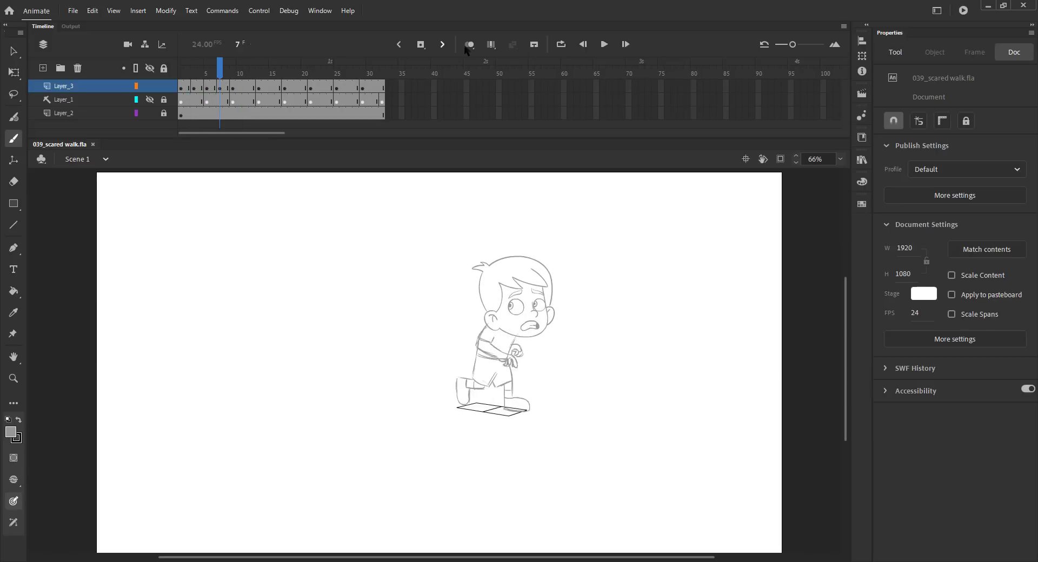
# Step: Delete the front shoe's rough sole line on frame 7, redraw it, and check the motion without onion skinning
pyautogui.click(470, 44)
pyautogui.press('z')
pyautogui.moveTo(468, 400); pyautogui.dragTo(528, 415)
pyautogui.press('l')
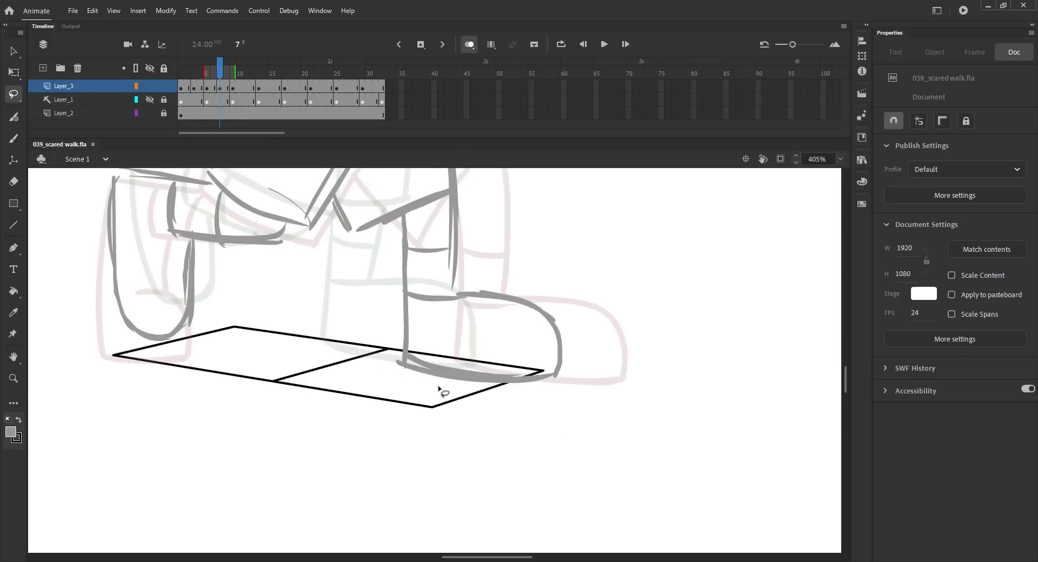
pyautogui.moveTo(439, 389)
pyautogui.mouseDown()
pyautogui.moveTo(493, 361)
pyautogui.moveTo(431, 399)
pyautogui.mouseUp()
pyautogui.press('Delete')
pyautogui.press('b')
pyautogui.moveTo(407, 353); pyautogui.dragTo(537, 375)
pyautogui.hotkey('ctrl', '2')
pyautogui.click(469, 45)
pyautogui.moveTo(221, 72)
pyautogui.mouseDown()
pyautogui.moveTo(181, 80)
pyautogui.moveTo(259, 86)
pyautogui.moveTo(207, 81)
pyautogui.moveTo(220, 80)
pyautogui.mouseUp()
# Step: Rework the lower edge of the near forearm on frame 7, save, and check the motion through to frame 12
pyautogui.click(469, 44)
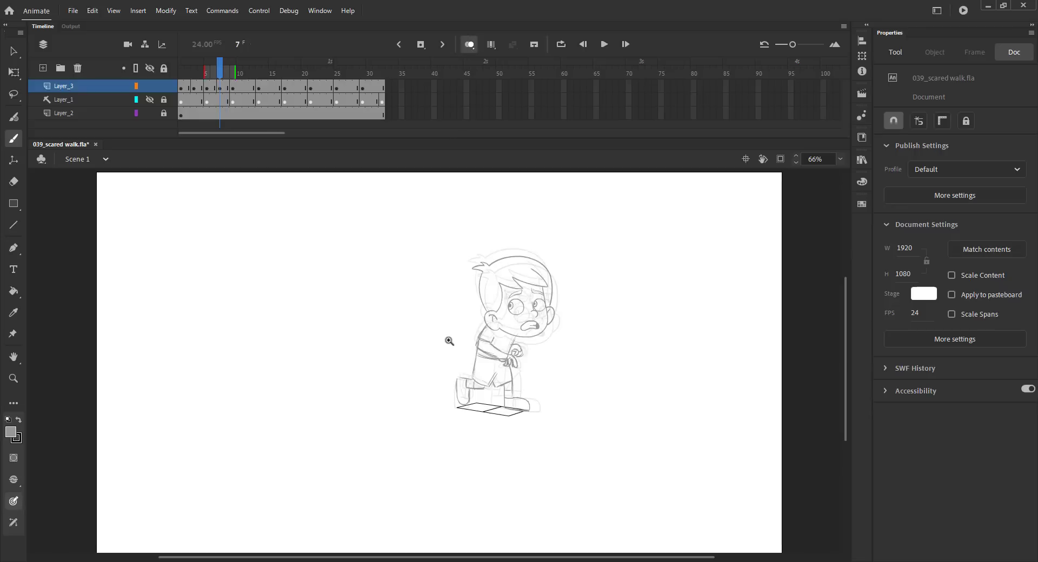
pyautogui.press('z')
pyautogui.moveTo(424, 333); pyautogui.dragTo(581, 407)
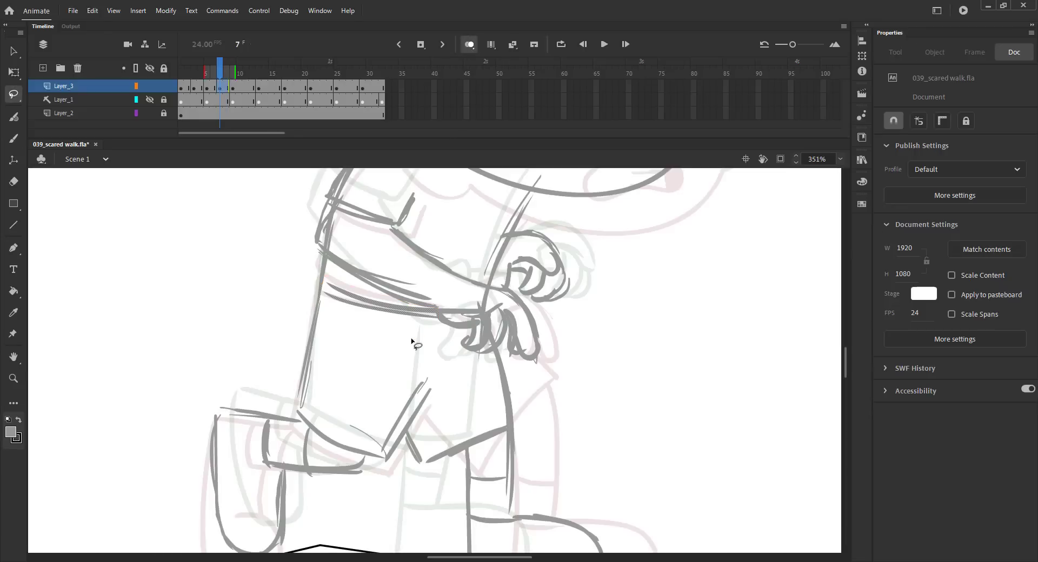
pyautogui.press('b')
pyautogui.moveTo(333, 267); pyautogui.dragTo(422, 286)
pyautogui.hotkey('ctrl', 's')
pyautogui.hotkey('ctrl', '2')
pyautogui.click(470, 44)
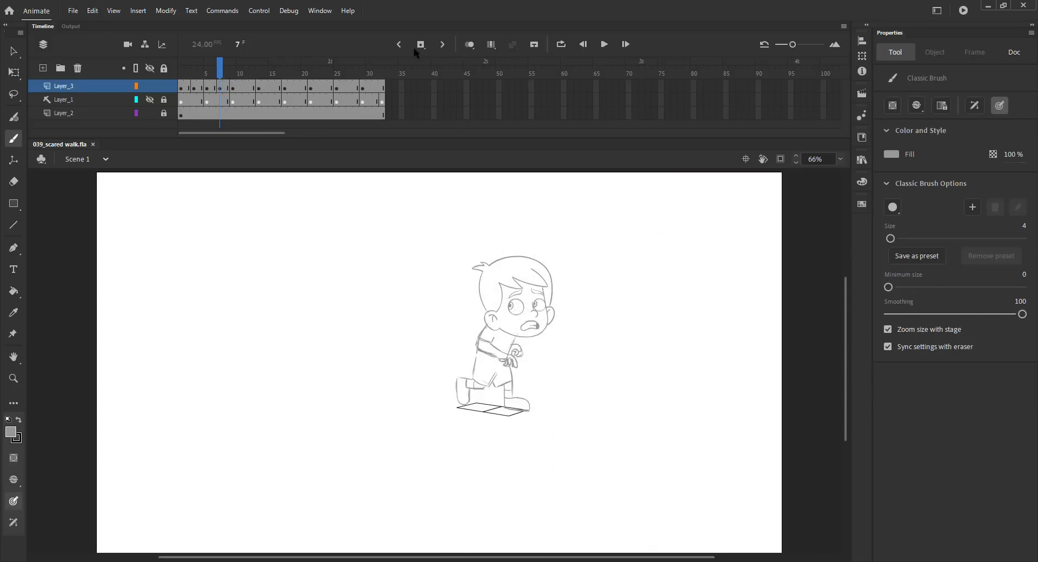
pyautogui.moveTo(212, 75); pyautogui.dragTo(252, 74)
# Step: Insert a blank keyframe at frame 11 on Layer_3 and paste the head from frame 10 in place
pyautogui.click(247, 87)
pyautogui.press('F7')
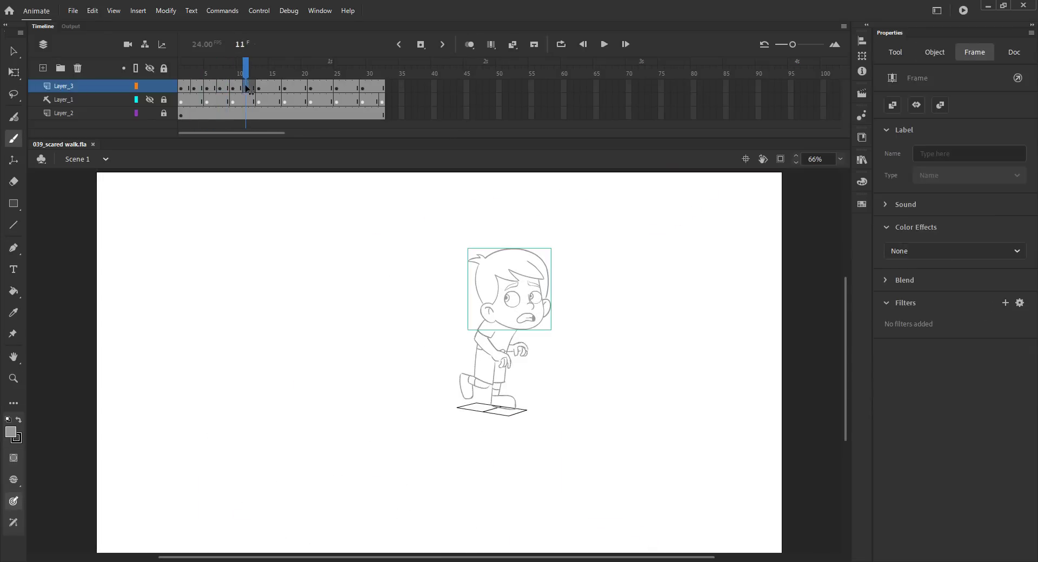
pyautogui.click(240, 73)
pyautogui.hotkey('ctrl', 's')
pyautogui.press('v')
pyautogui.click(483, 265)
pyautogui.click(246, 87)
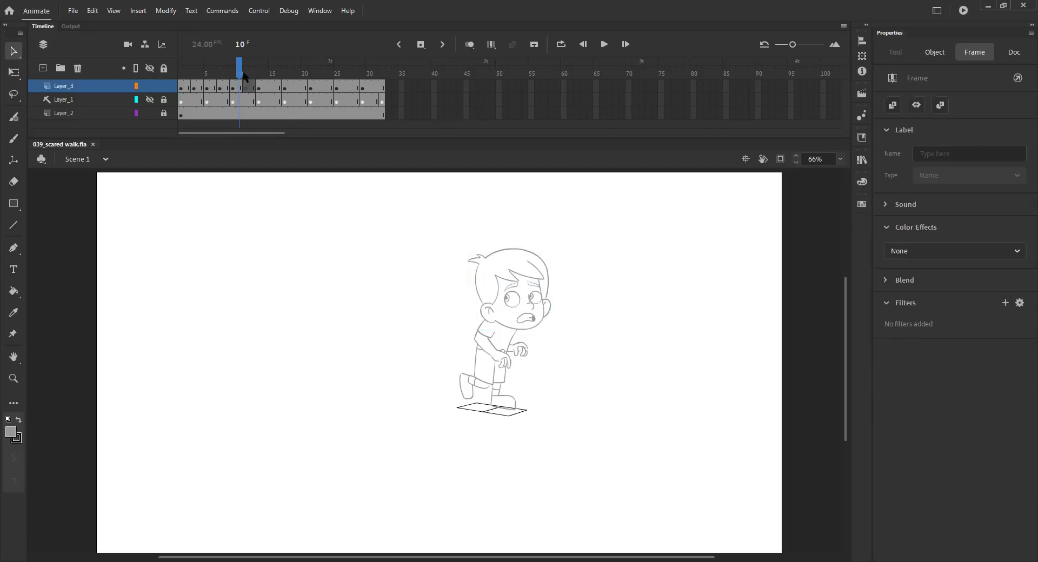
pyautogui.hotkey('ctrl', 'shift', 'v')
# Step: Nudge the frame 11 head down and slightly right between its onion-skinned neighbours, and check its motion
pyautogui.click(469, 45)
pyautogui.hotkey('ctrl', 's')
pyautogui.press('z')
pyautogui.moveTo(427, 251); pyautogui.dragTo(592, 435)
pyautogui.moveTo(572, 360); pyautogui.dragTo(602, 377)
pyautogui.press('v')
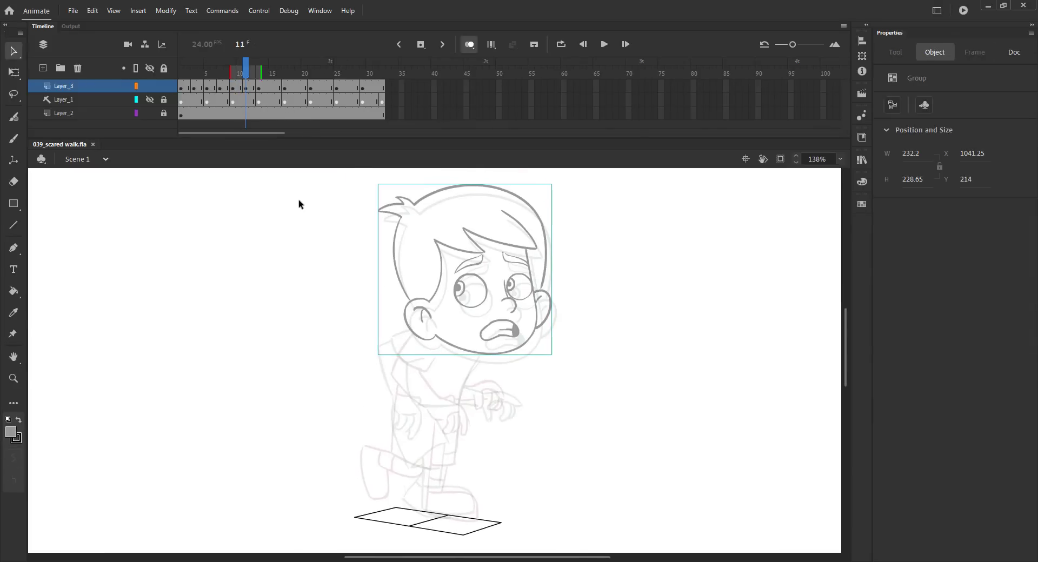
pyautogui.press('Down')
pyautogui.press('Down')
pyautogui.press('Down')
pyautogui.press('Down')
pyautogui.press('Down')
pyautogui.press('Down')
pyautogui.press('Down')
pyautogui.press('Down')
pyautogui.press('Down')
pyautogui.press('Down')
pyautogui.press('Down')
pyautogui.press('Down')
pyautogui.press('Right')
pyautogui.press('Right')
pyautogui.press('Right')
pyautogui.press('Up')
pyautogui.press('Up')
pyautogui.click(325, 208)
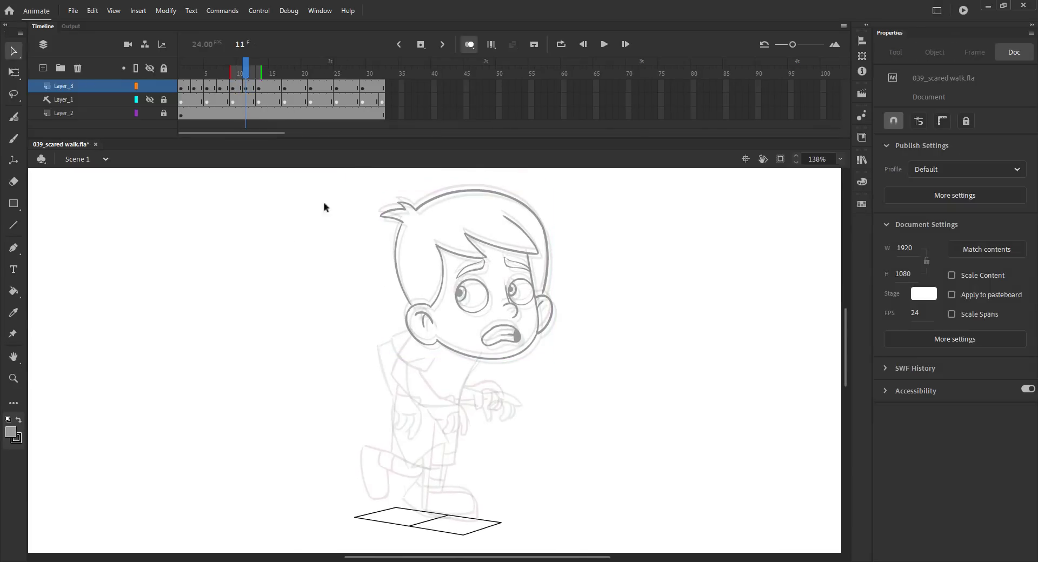
pyautogui.click(470, 46)
pyautogui.moveTo(246, 73)
pyautogui.mouseDown()
pyautogui.moveTo(265, 74)
pyautogui.moveTo(224, 78)
pyautogui.moveTo(246, 74)
pyautogui.mouseUp()
pyautogui.click(469, 46)
# Step: Draw the chest line, back line and shorts of the frame 11 pose with the Classic Brush
pyautogui.press('b')
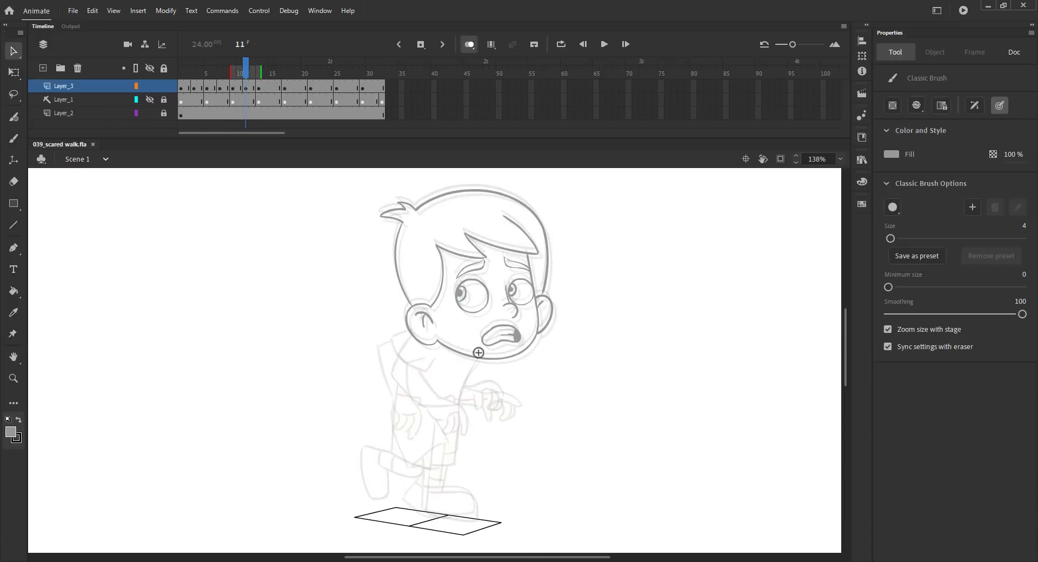
pyautogui.moveTo(479, 359); pyautogui.dragTo(453, 458)
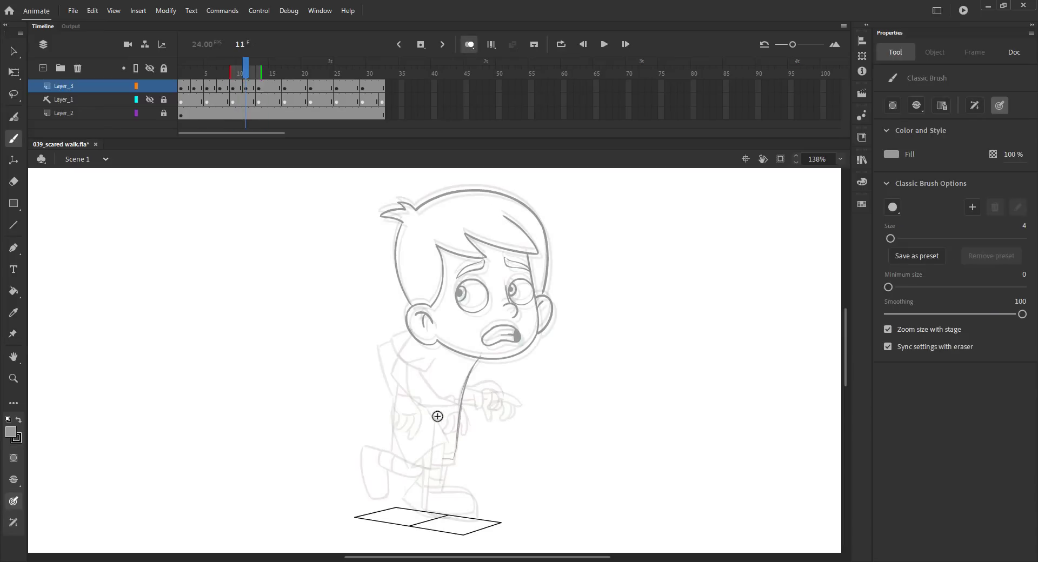
pyautogui.moveTo(401, 378); pyautogui.dragTo(392, 450)
pyautogui.hotkey('ctrl', 'z')
pyautogui.moveTo(401, 375); pyautogui.dragTo(397, 439)
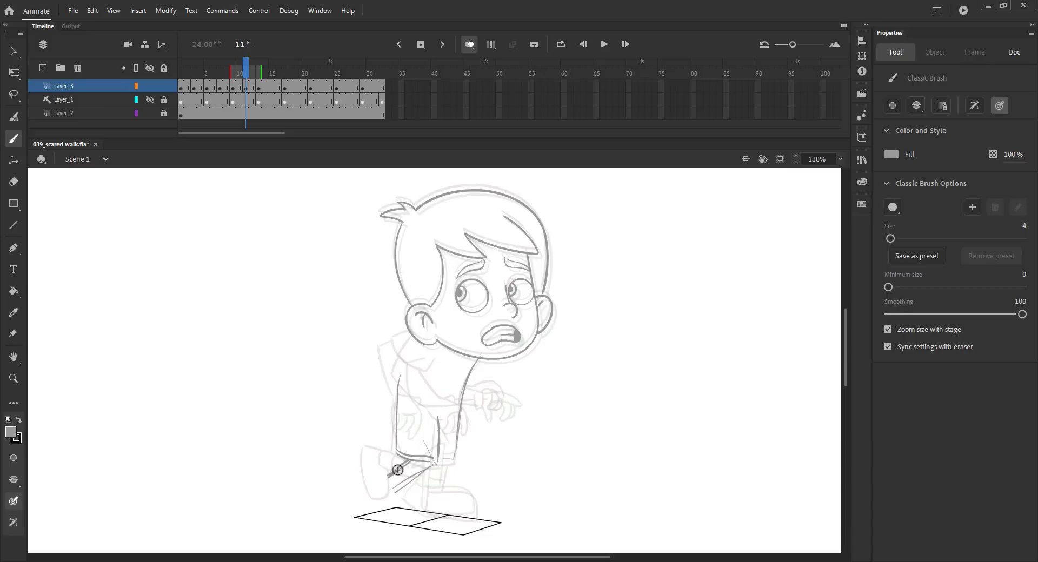
# Step: Draw the raised rear leg's sock and shoe on frame 11, and check the motion without onion skinning
pyautogui.moveTo(370, 489); pyautogui.dragTo(423, 509)
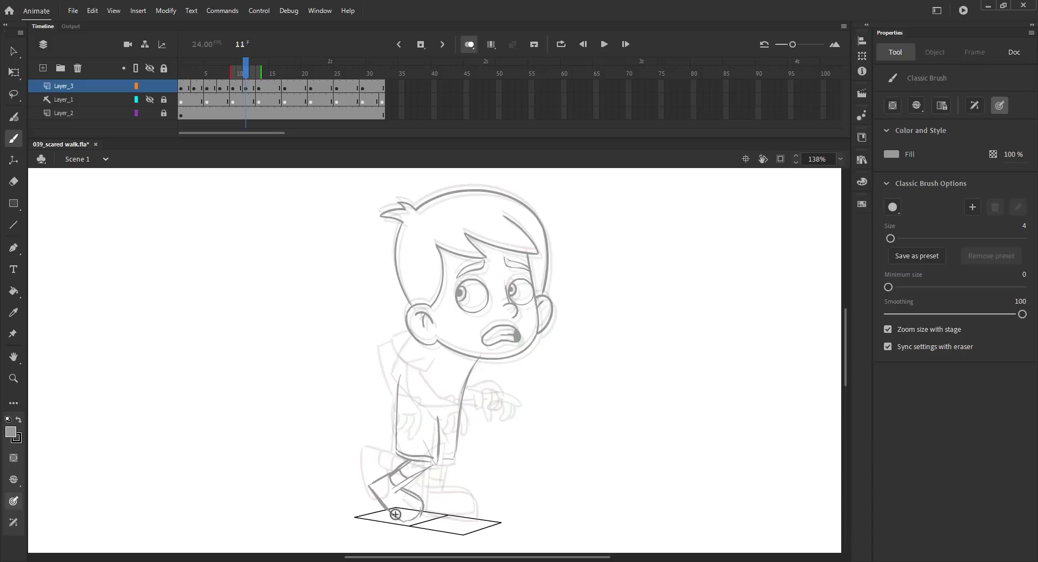
pyautogui.click(470, 42)
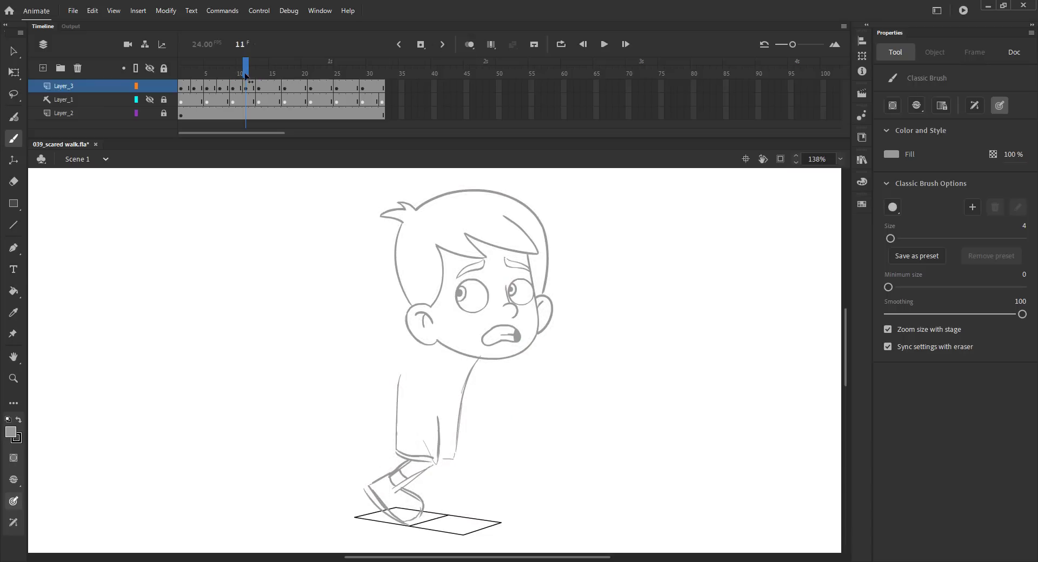
pyautogui.moveTo(247, 68)
pyautogui.mouseDown()
pyautogui.moveTo(265, 68)
pyautogui.moveTo(233, 67)
pyautogui.moveTo(247, 81)
pyautogui.mouseUp()
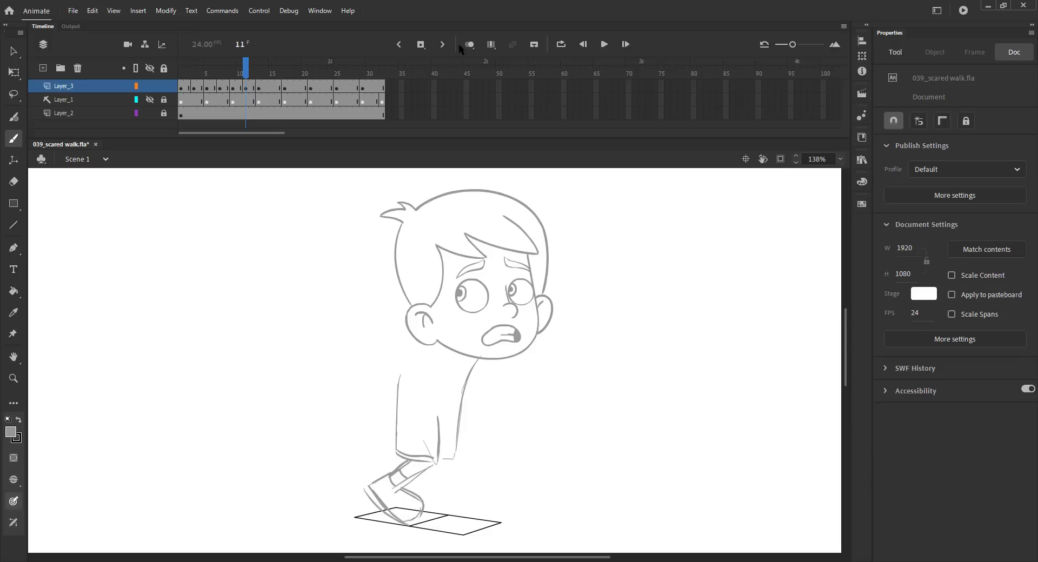
# Step: Lasso the raised lower leg and shoe on frame 11 and shift them slightly up and to the right
pyautogui.click(469, 44)
pyautogui.press('z')
pyautogui.moveTo(290, 447); pyautogui.dragTo(442, 545)
pyautogui.moveTo(345, 452); pyautogui.dragTo(261, 421)
pyautogui.press('l')
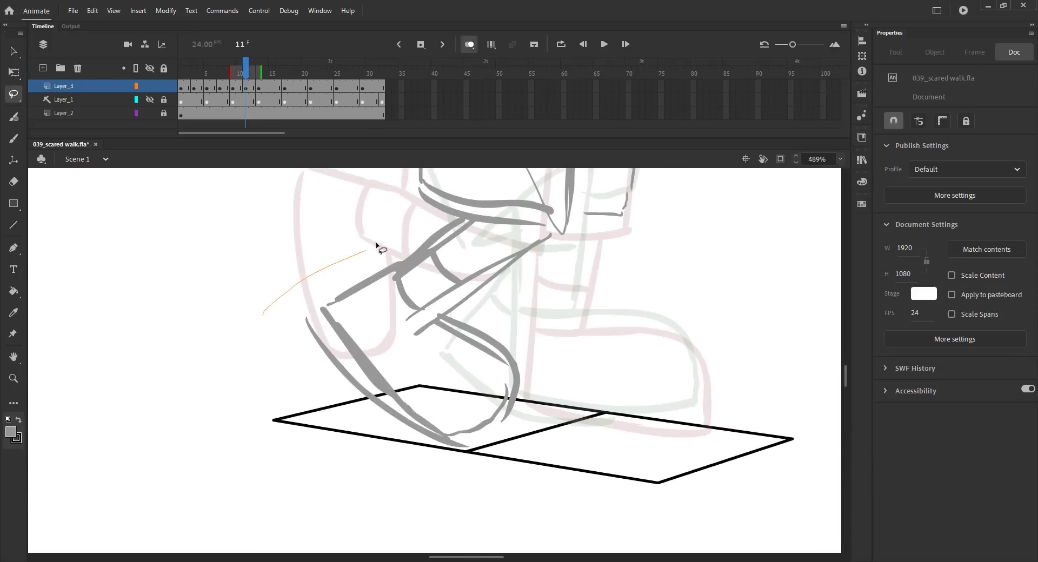
pyautogui.moveTo(378, 248)
pyautogui.mouseDown()
pyautogui.moveTo(557, 445)
pyautogui.moveTo(293, 368)
pyautogui.mouseUp()
pyautogui.press('Down')
pyautogui.press('Down')
pyautogui.click(234, 301)
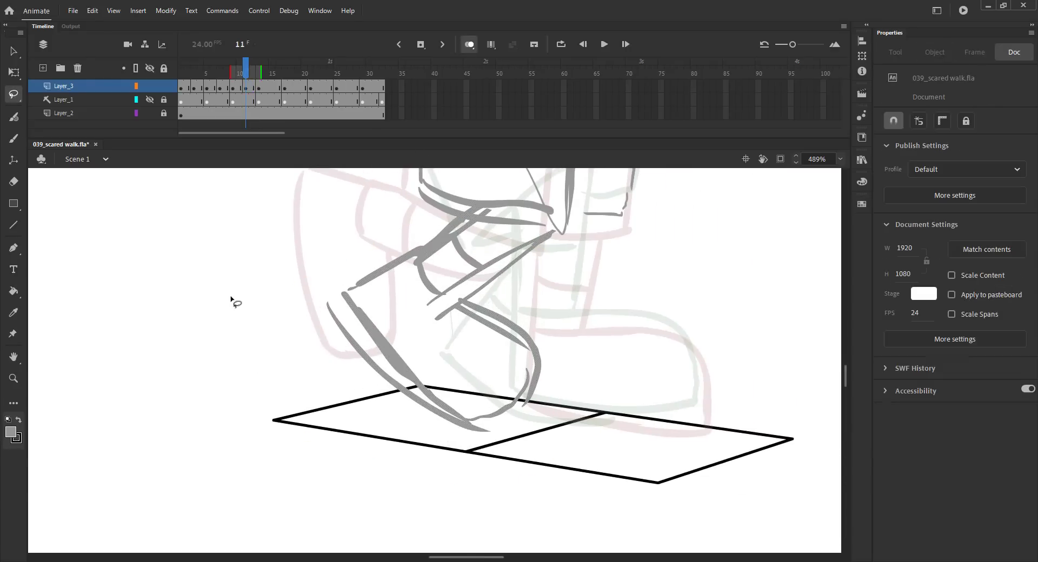
# Step: Redraw the raised shoe's outline on frame 11, delete the excess toe lines, save, and check the motion
pyautogui.hotkey('ctrl', 's')
pyautogui.press('b')
pyautogui.moveTo(343, 296)
pyautogui.mouseDown()
pyautogui.moveTo(422, 403)
pyautogui.moveTo(497, 384)
pyautogui.mouseUp()
pyautogui.moveTo(470, 296); pyautogui.dragTo(515, 371)
pyautogui.press('l')
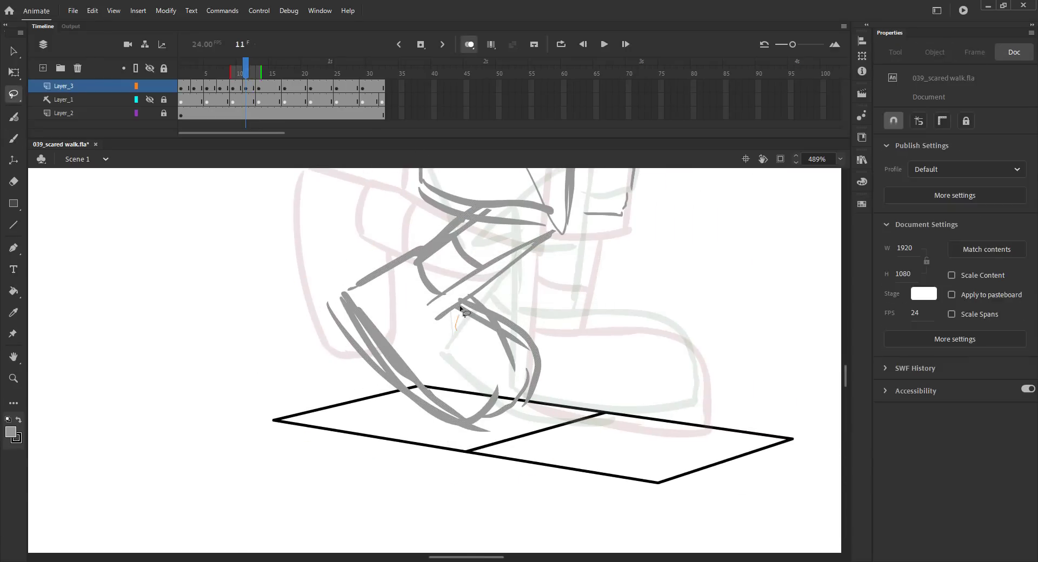
pyautogui.moveTo(469, 296)
pyautogui.mouseDown()
pyautogui.moveTo(550, 337)
pyautogui.moveTo(500, 347)
pyautogui.moveTo(514, 385)
pyautogui.moveTo(480, 429)
pyautogui.mouseUp()
pyautogui.press('Delete')
pyautogui.press('b')
pyautogui.hotkey('ctrl', 's')
pyautogui.hotkey('ctrl', '2')
pyautogui.click(469, 43)
pyautogui.moveTo(251, 72)
pyautogui.mouseDown()
pyautogui.moveTo(281, 72)
pyautogui.moveTo(229, 72)
pyautogui.moveTo(288, 76)
pyautogui.moveTo(188, 73)
pyautogui.moveTo(253, 72)
pyautogui.mouseUp()
pyautogui.click(470, 43)
# Step: Delete the rough sock lines of the raised leg, redraw its calf, sock band and shoe, save, and check the motion
pyautogui.press('z')
pyautogui.scroll(6, 476, 401)
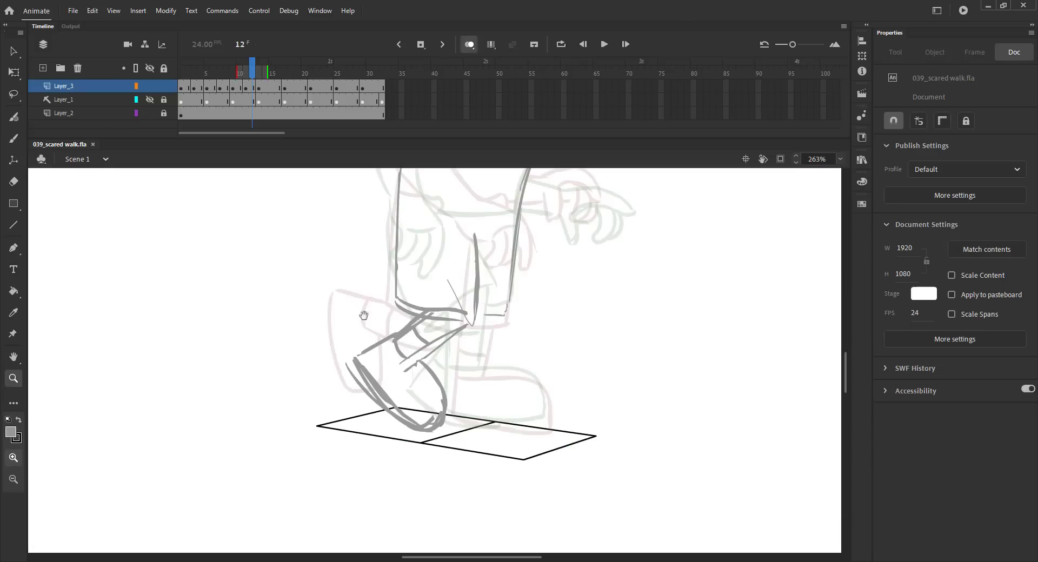
pyautogui.press('l')
pyautogui.moveTo(380, 298)
pyautogui.mouseDown()
pyautogui.moveTo(457, 296)
pyautogui.moveTo(394, 305)
pyautogui.mouseUp()
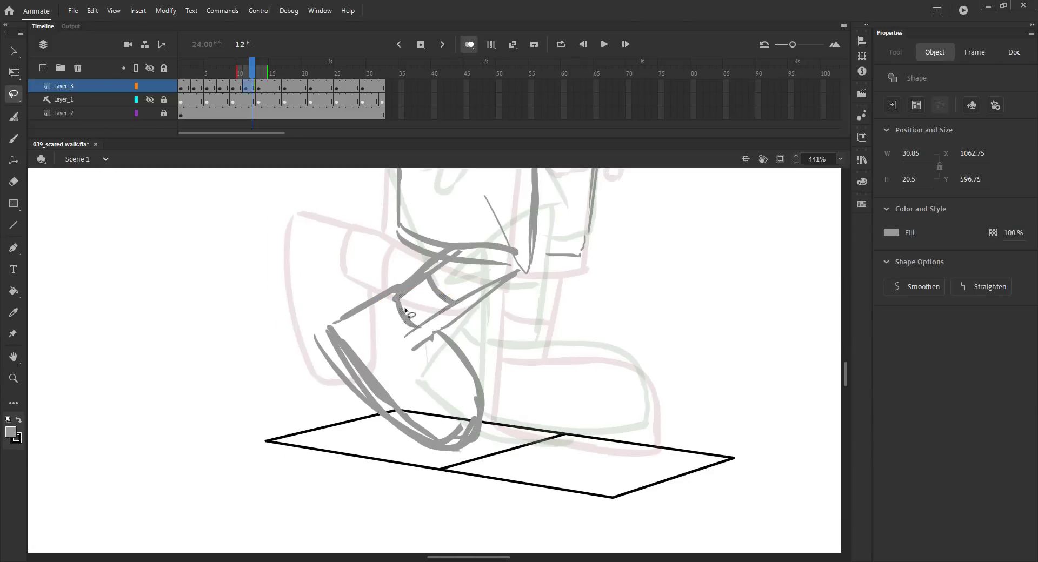
pyautogui.press('Delete')
pyautogui.press('b')
pyautogui.moveTo(453, 258); pyautogui.dragTo(407, 292)
pyautogui.moveTo(519, 273); pyautogui.dragTo(448, 329)
pyautogui.moveTo(429, 279)
pyautogui.mouseDown()
pyautogui.moveTo(406, 314)
pyautogui.moveTo(450, 334)
pyautogui.mouseUp()
pyautogui.moveTo(403, 294); pyautogui.dragTo(427, 336)
pyautogui.moveTo(438, 272); pyautogui.dragTo(484, 300)
pyautogui.moveTo(456, 339)
pyautogui.mouseDown()
pyautogui.moveTo(493, 404)
pyautogui.moveTo(446, 457)
pyautogui.mouseUp()
pyautogui.moveTo(360, 379)
pyautogui.mouseDown()
pyautogui.moveTo(457, 454)
pyautogui.moveTo(493, 378)
pyautogui.mouseUp()
pyautogui.hotkey('ctrl', 's')
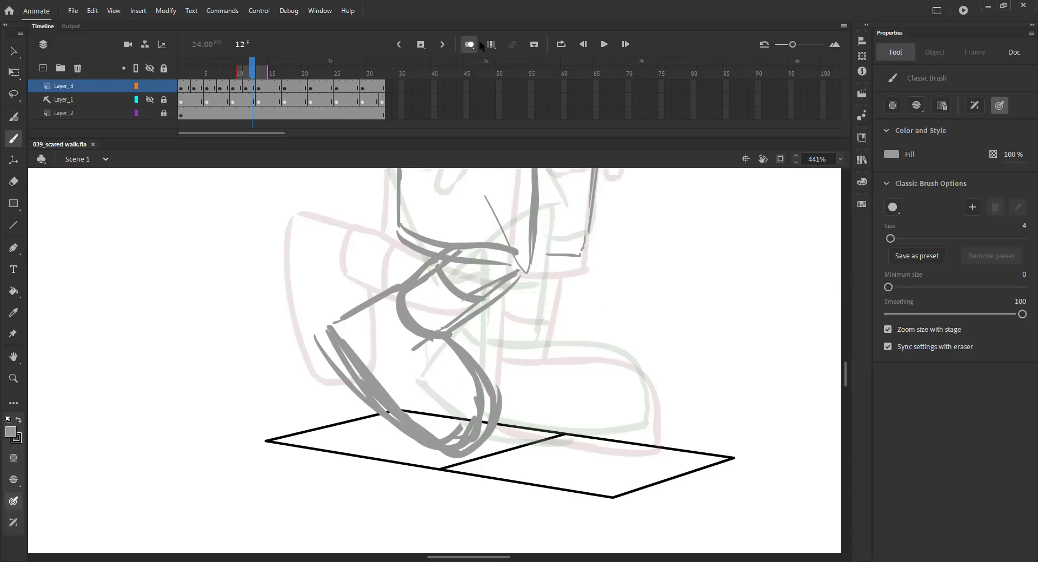
pyautogui.hotkey('ctrl', '2')
pyautogui.click(472, 44)
pyautogui.moveTo(272, 74); pyautogui.dragTo(246, 75)
# Step: Draw the near sleeve, arm and hanging hand on frame 11 with onion skinning on, and save
pyautogui.hotkey('alt', 'shift', 'o')
pyautogui.scroll(5, 538, 380)
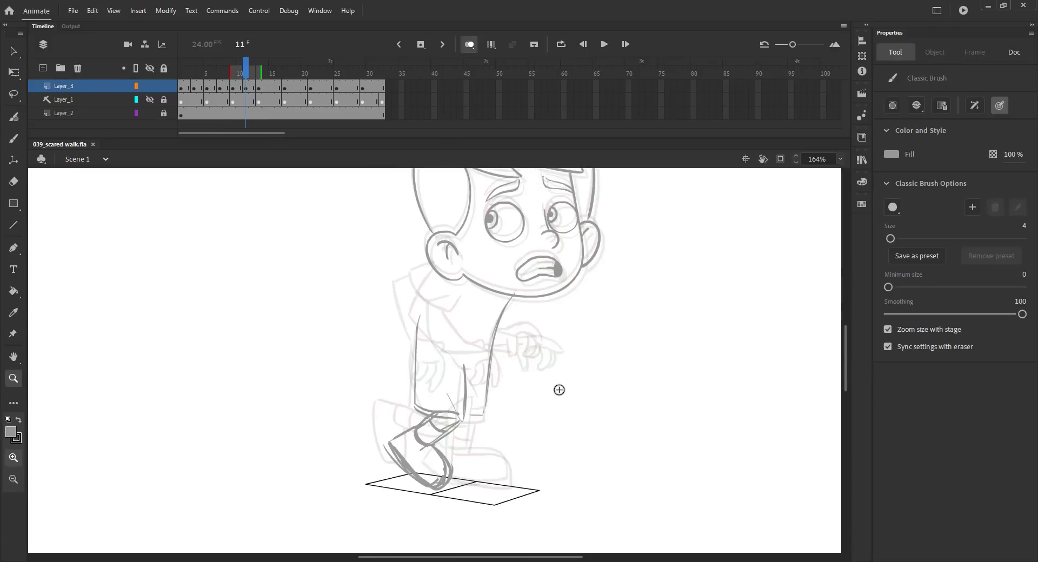
pyautogui.moveTo(420, 273)
pyautogui.mouseDown()
pyautogui.moveTo(416, 288)
pyautogui.moveTo(444, 309)
pyautogui.moveTo(411, 325)
pyautogui.moveTo(419, 346)
pyautogui.mouseUp()
pyautogui.moveTo(432, 307); pyautogui.dragTo(442, 325)
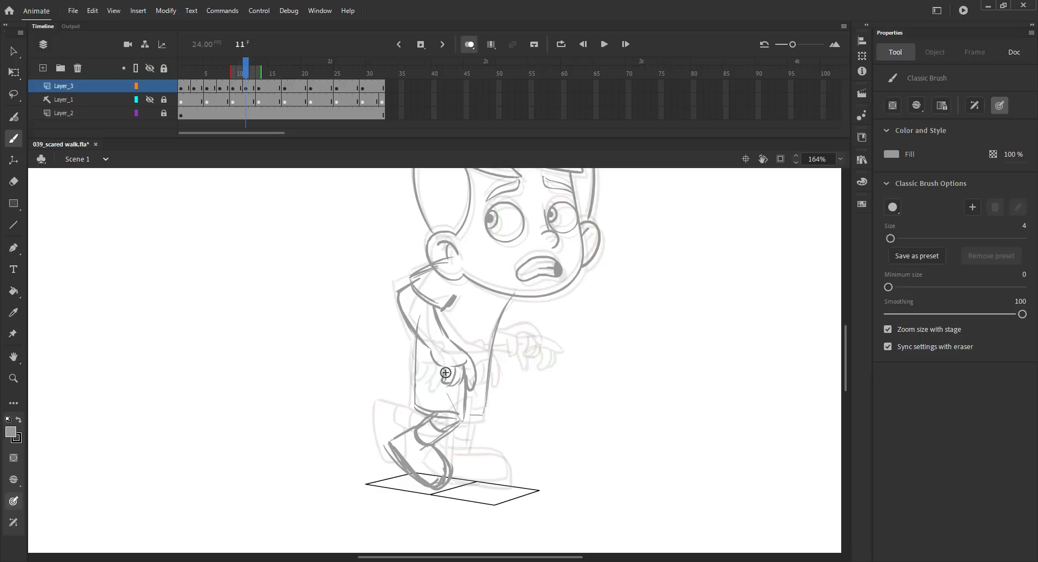
pyautogui.hotkey('ctrl', 's')
# Step: Draw the far forearm and its outstretched hand on frame 11, save, and compare with the neighbouring frames
pyautogui.moveTo(496, 329); pyautogui.dragTo(532, 328)
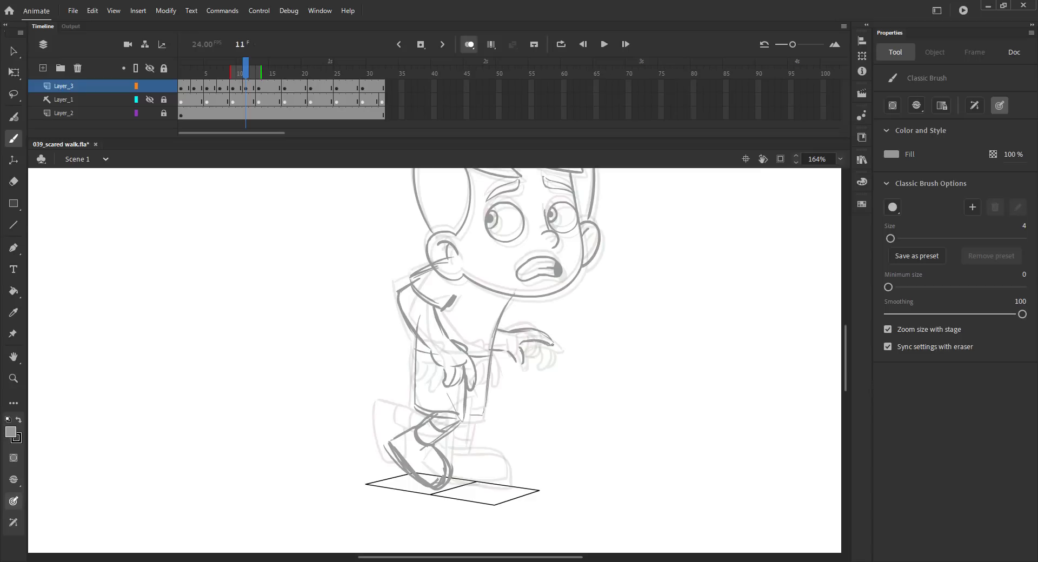
pyautogui.hotkey('ctrl', 's')
pyautogui.press(',')
pyautogui.press('.')
pyautogui.press('.')
pyautogui.press('.')
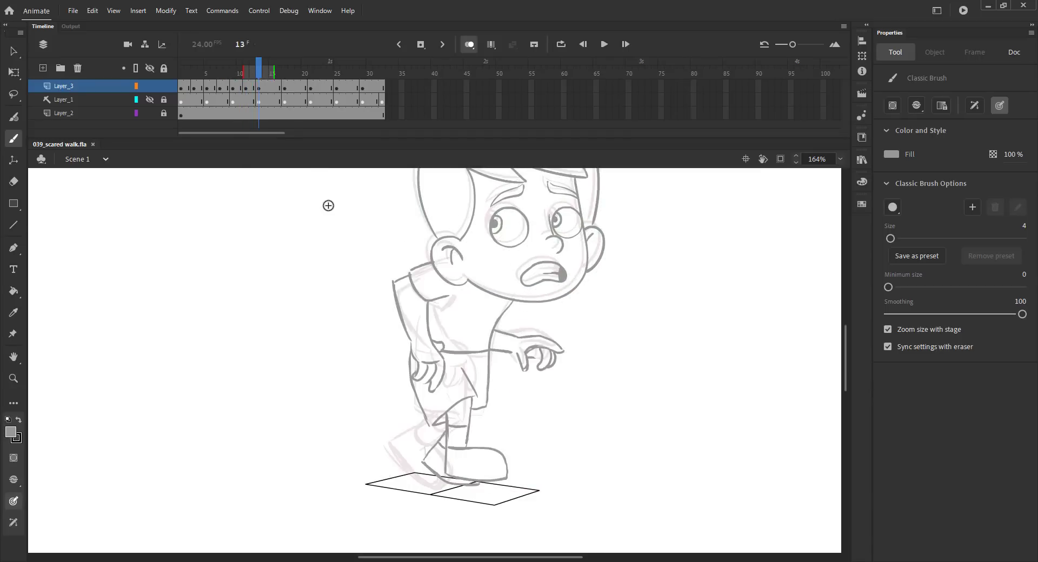
# Step: Draw the standing leg and its shoe on frame 11, save, and return to frame 1 with onion skinning off
pyautogui.press(',')
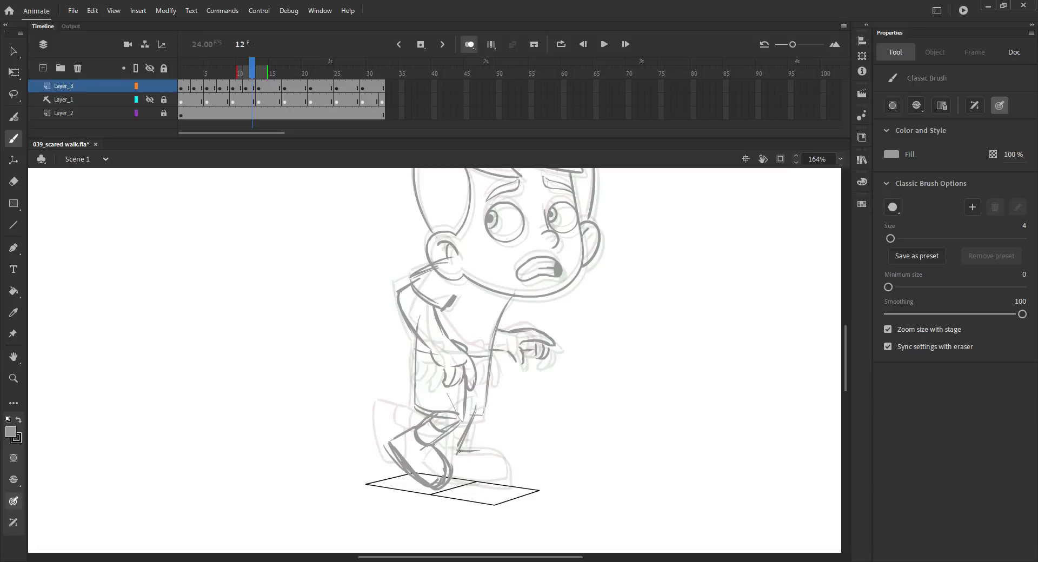
pyautogui.moveTo(499, 460); pyautogui.dragTo(494, 492)
pyautogui.hotkey('ctrl', 'z')
pyautogui.moveTo(456, 452)
pyautogui.mouseDown()
pyautogui.moveTo(485, 453)
pyautogui.moveTo(475, 482)
pyautogui.mouseUp()
pyautogui.hotkey('ctrl', 's')
pyautogui.hotkey('ctrl', '2')
pyautogui.click(469, 45)
pyautogui.click(184, 74)
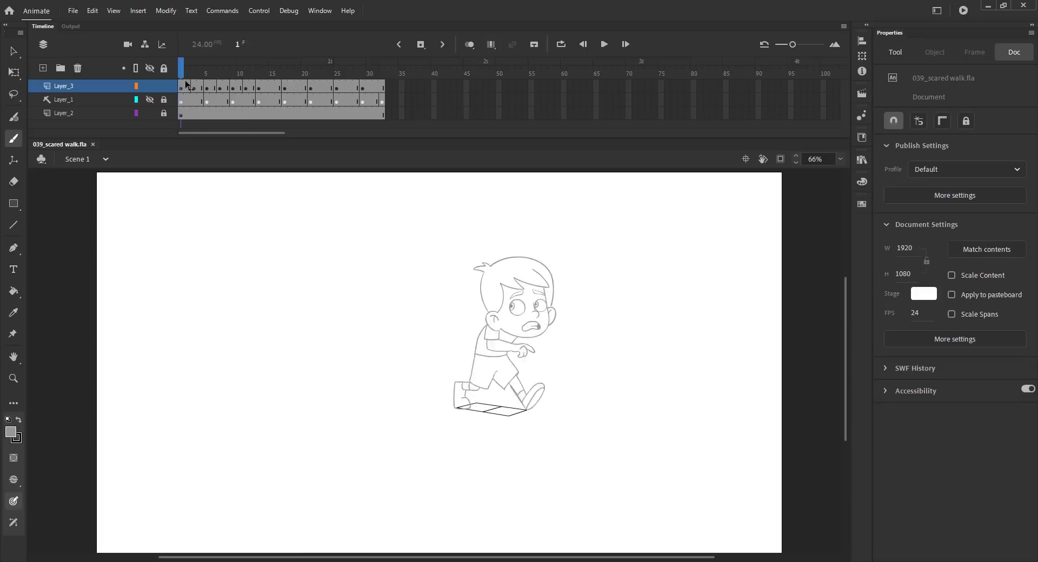
# Step: Play through the walk, insert a blank keyframe at frame 15 of Layer_3, and turn on onion skinning
pyautogui.press('Return')
pyautogui.moveTo(202, 89); pyautogui.dragTo(239, 80)
pyautogui.click(272, 75)
pyautogui.click(272, 86)
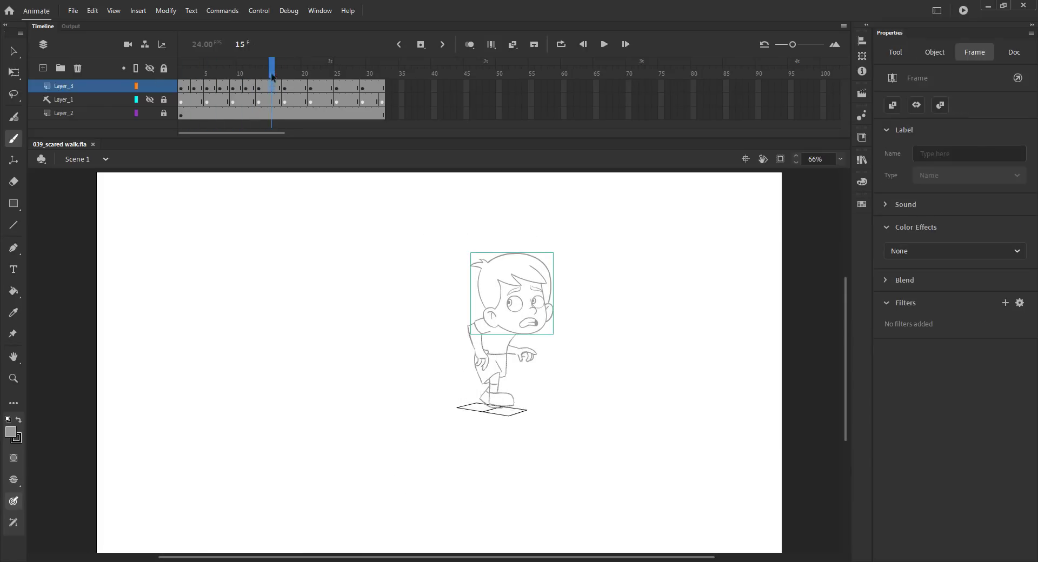
pyautogui.press('F7')
pyautogui.click(469, 44)
pyautogui.press('z')
pyautogui.moveTo(420, 244); pyautogui.dragTo(560, 435)
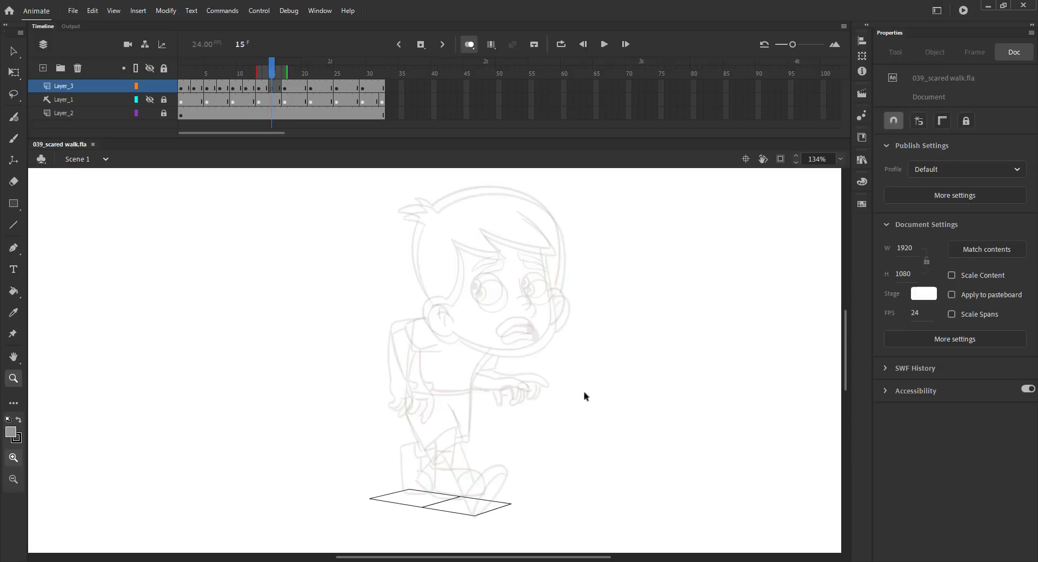
# Step: Copy the boy's head from the preceding drawing, paste it in place on frame 15, and save
pyautogui.press('v')
pyautogui.press(',')
pyautogui.click(410, 218)
pyautogui.hotkey('ctrl', 'c')
pyautogui.press('.')
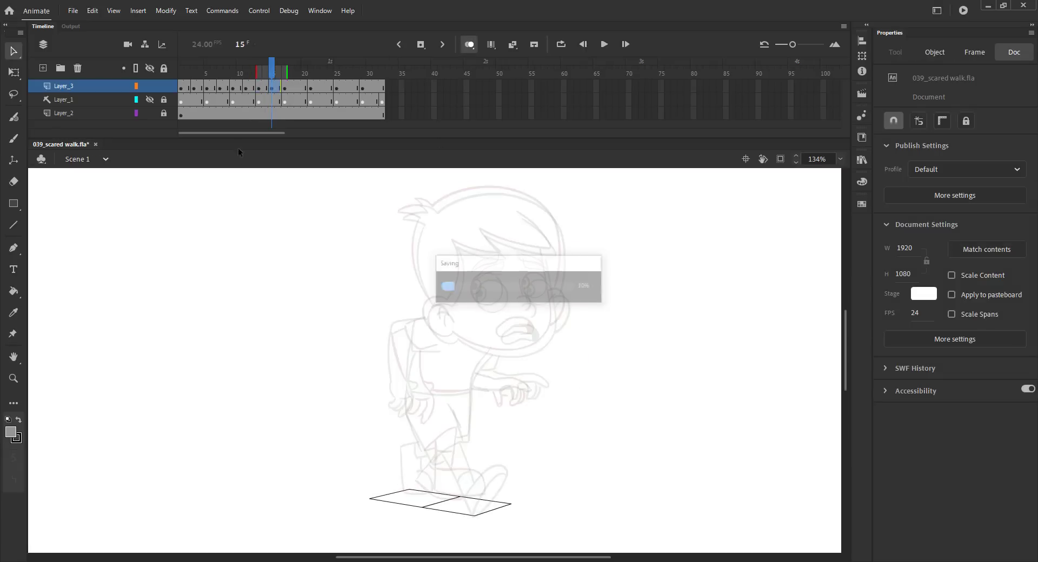
pyautogui.hotkey('ctrl', 'shift', 'v')
pyautogui.hotkey('ctrl', 's')
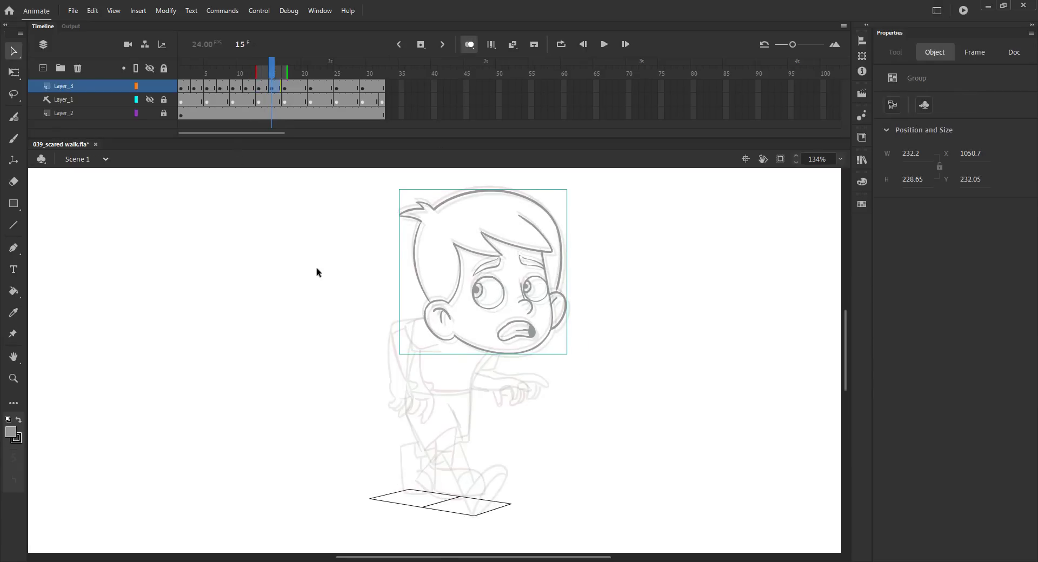
pyautogui.click(316, 271)
# Step: Draw the torso, the shorts and the front leg with its shoe on the frame 15 drawing, using the Classic Brush
pyautogui.press('b')
pyautogui.moveTo(490, 355); pyautogui.dragTo(474, 394)
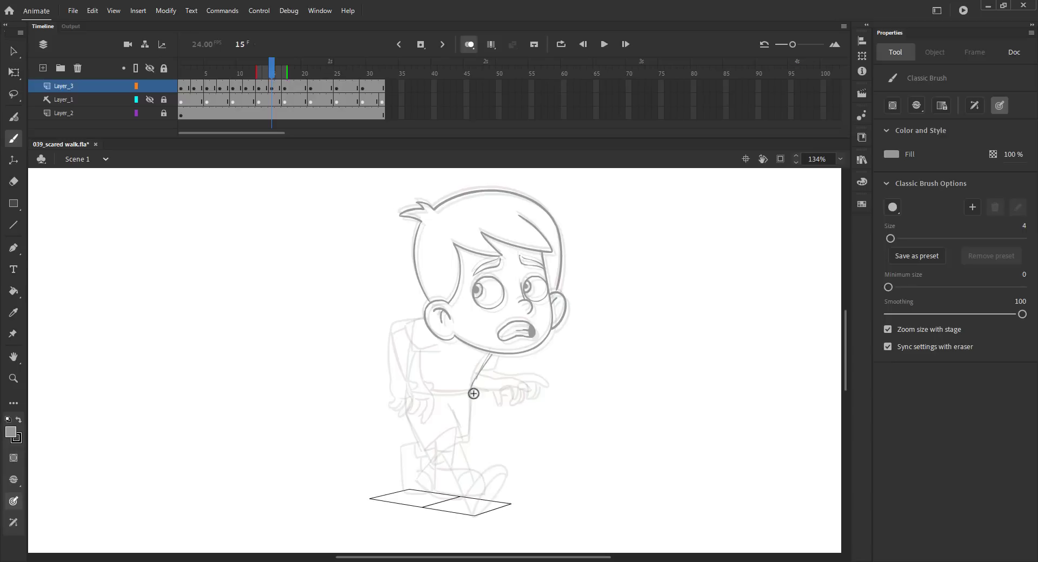
pyautogui.moveTo(491, 351); pyautogui.dragTo(474, 386)
pyautogui.moveTo(462, 435); pyautogui.dragTo(430, 457)
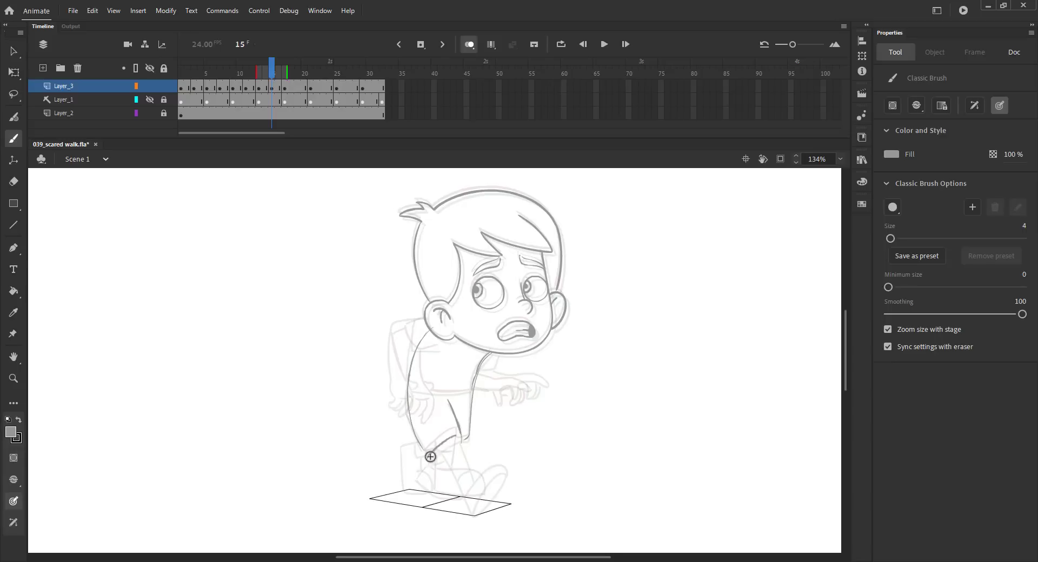
pyautogui.moveTo(450, 418)
pyautogui.mouseDown()
pyautogui.moveTo(459, 475)
pyautogui.moveTo(491, 488)
pyautogui.moveTo(451, 500)
pyautogui.mouseUp()
pyautogui.press('.')
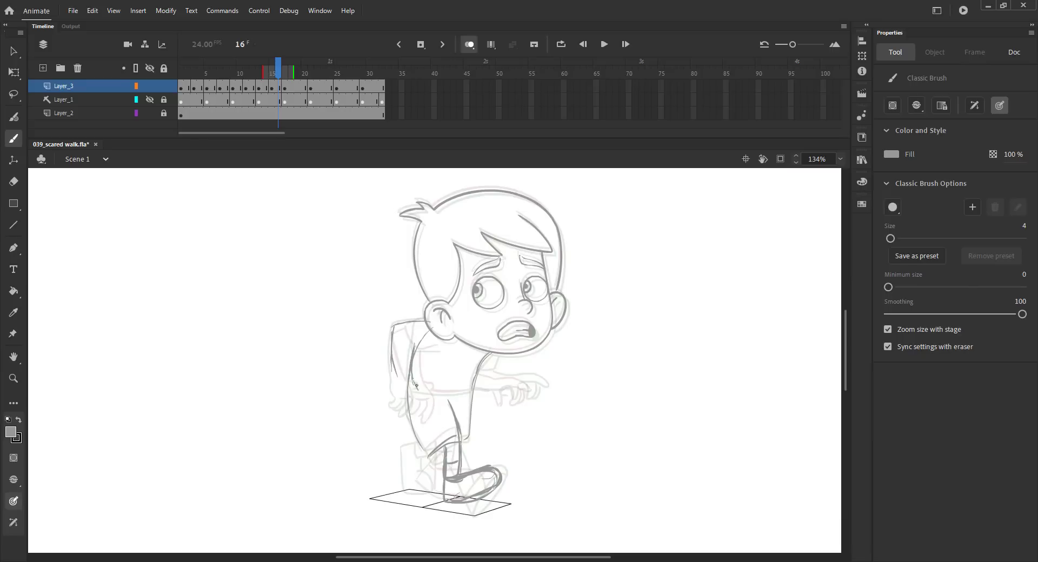
# Step: Draw the shirt hem and both arms with their hands on the frame 15 drawing, and save
pyautogui.moveTo(393, 359)
pyautogui.mouseDown()
pyautogui.moveTo(427, 390)
pyautogui.moveTo(470, 394)
pyautogui.mouseUp()
pyautogui.hotkey('ctrl', 's')
pyautogui.hotkey('ctrl', 's')
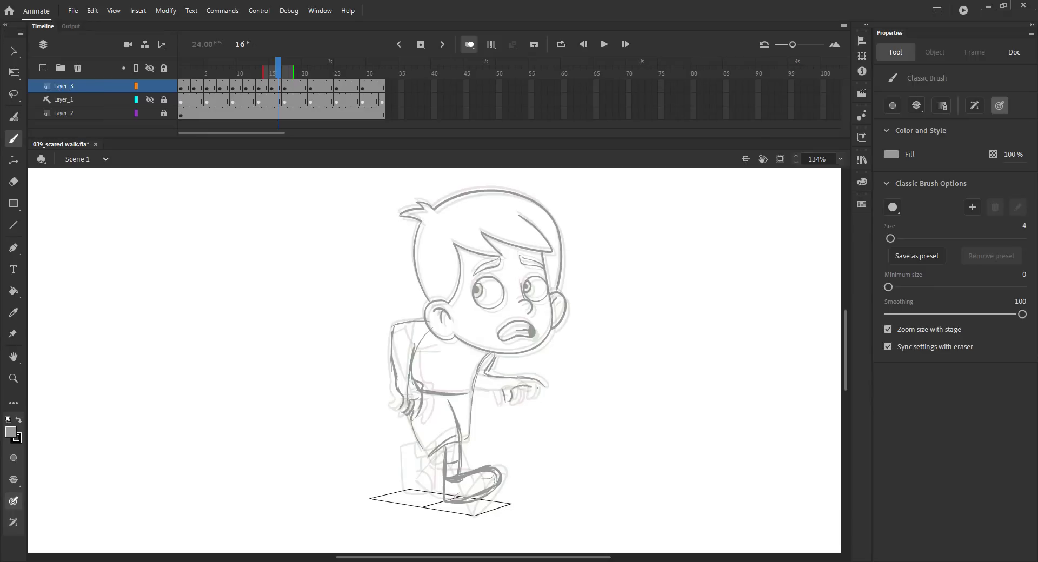
pyautogui.hotkey('ctrl', 's')
pyautogui.hotkey('ctrl', 's')
# Step: Draw the rear leg and its shoe on the frame 15 drawing, save, and play the animation with onion skinning off
pyautogui.hotkey('ctrl', '2')
pyautogui.hotkey('ctrl', 'space')
pyautogui.moveTo(420, 348); pyautogui.dragTo(546, 437)
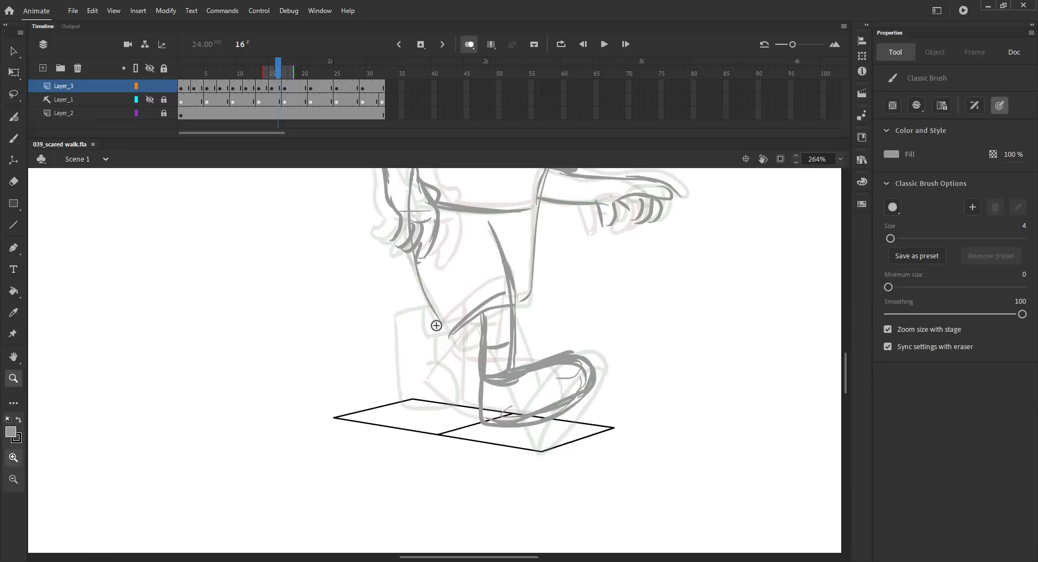
pyautogui.moveTo(440, 325); pyautogui.dragTo(416, 342)
pyautogui.moveTo(408, 350); pyautogui.dragTo(423, 393)
pyautogui.moveTo(408, 351); pyautogui.dragTo(479, 416)
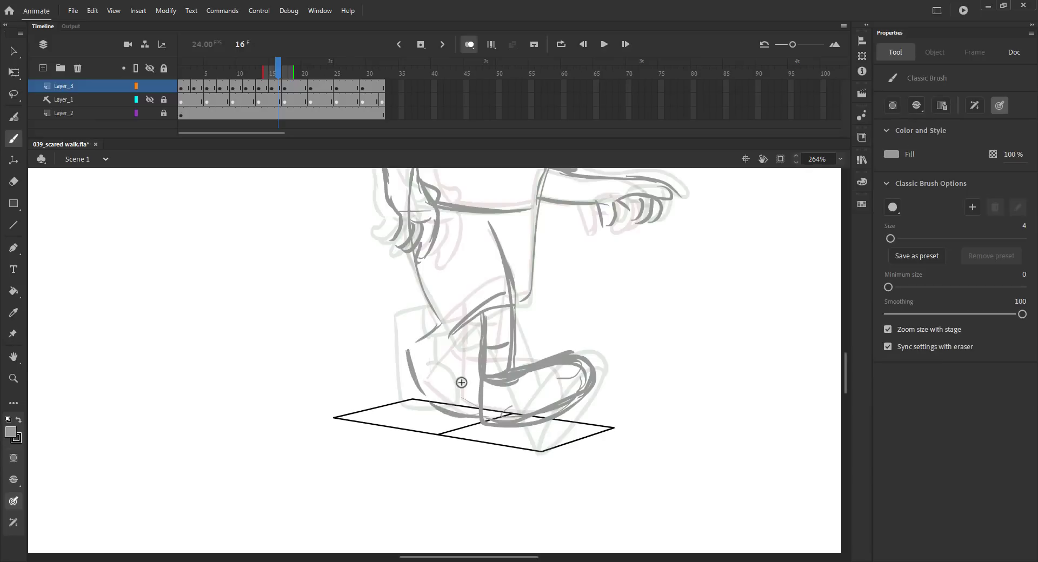
pyautogui.moveTo(433, 327)
pyautogui.mouseDown()
pyautogui.moveTo(447, 359)
pyautogui.moveTo(478, 369)
pyautogui.mouseUp()
pyautogui.moveTo(478, 322)
pyautogui.mouseDown()
pyautogui.moveTo(449, 337)
pyautogui.moveTo(479, 319)
pyautogui.mouseUp()
pyautogui.hotkey('ctrl', '2')
pyautogui.hotkey('ctrl', 's')
pyautogui.click(223, 76)
pyautogui.press('Return')
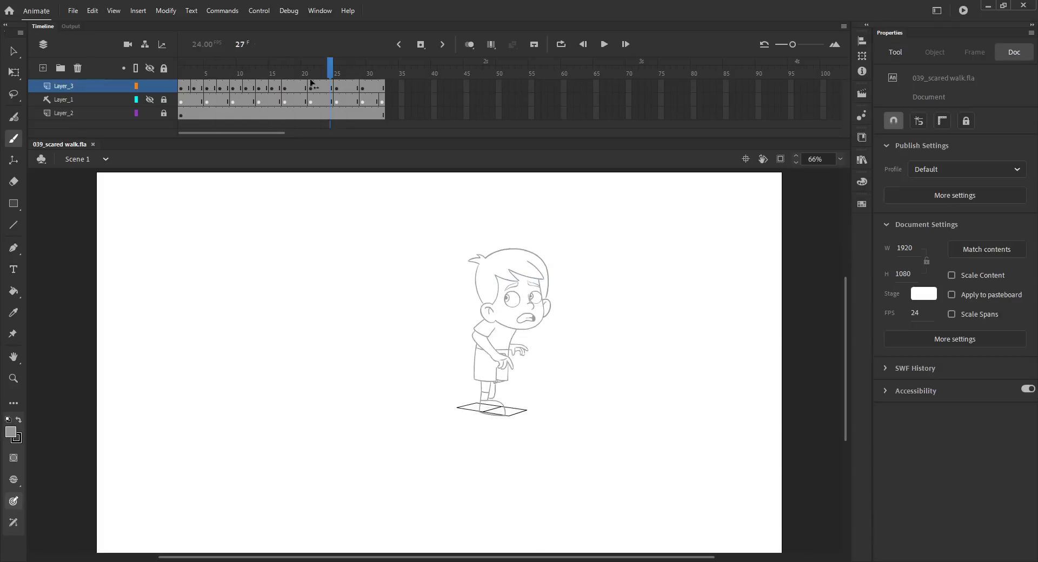